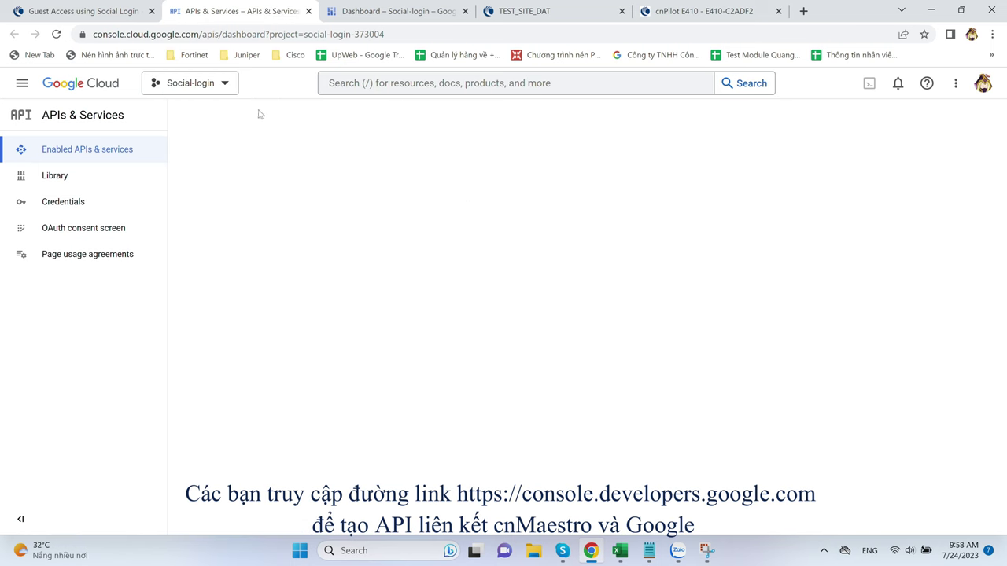
Create a new Google Cloud project named GOOGLE-LOGIN with no organization
{"action": "left_click", "coordinate": [189, 116]}
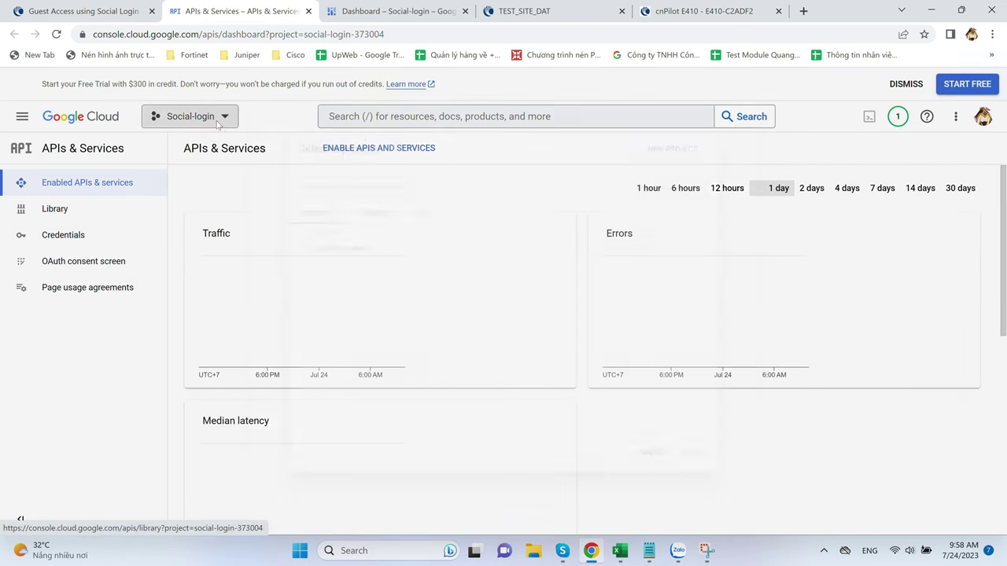
{"action": "left_click", "coordinate": [698, 126]}
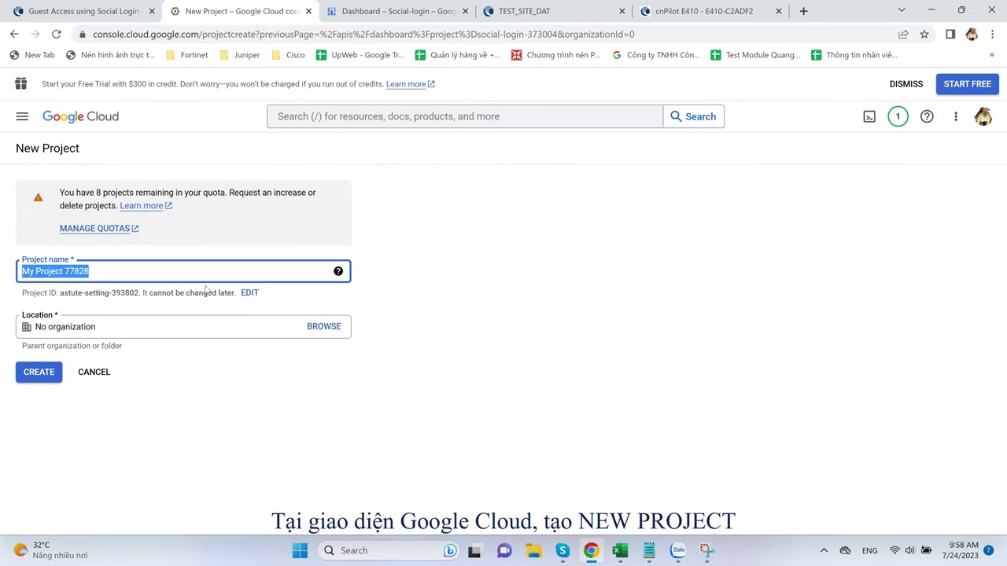
{"action": "type", "text": "GO"}
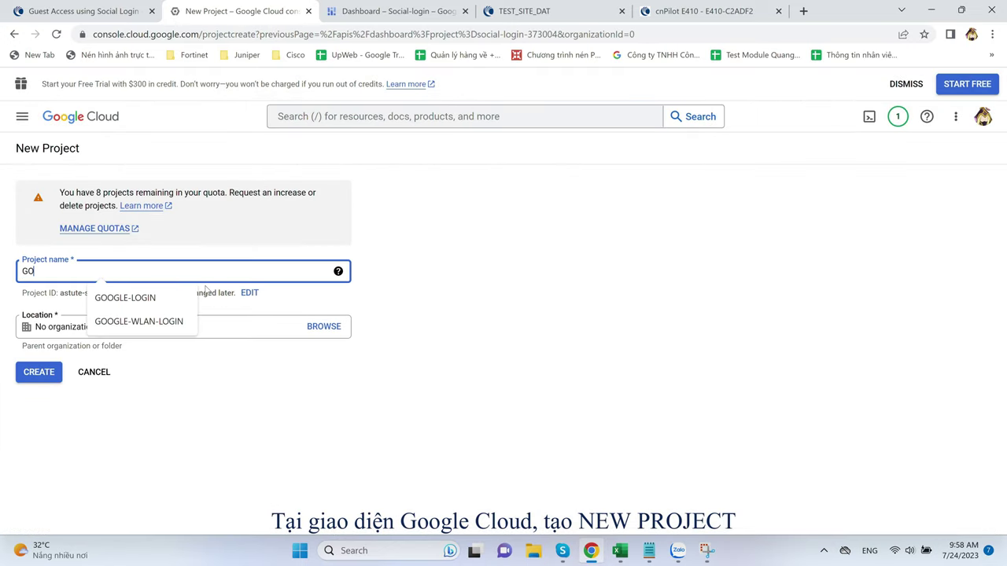
{"action": "type", "text": "OGLE-L"}
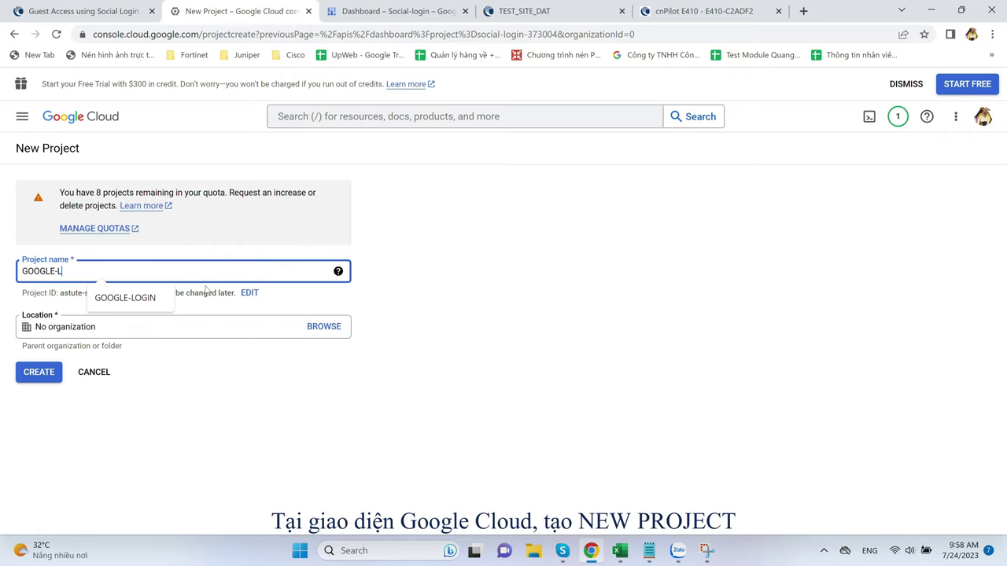
{"action": "type", "text": "OGIN"}
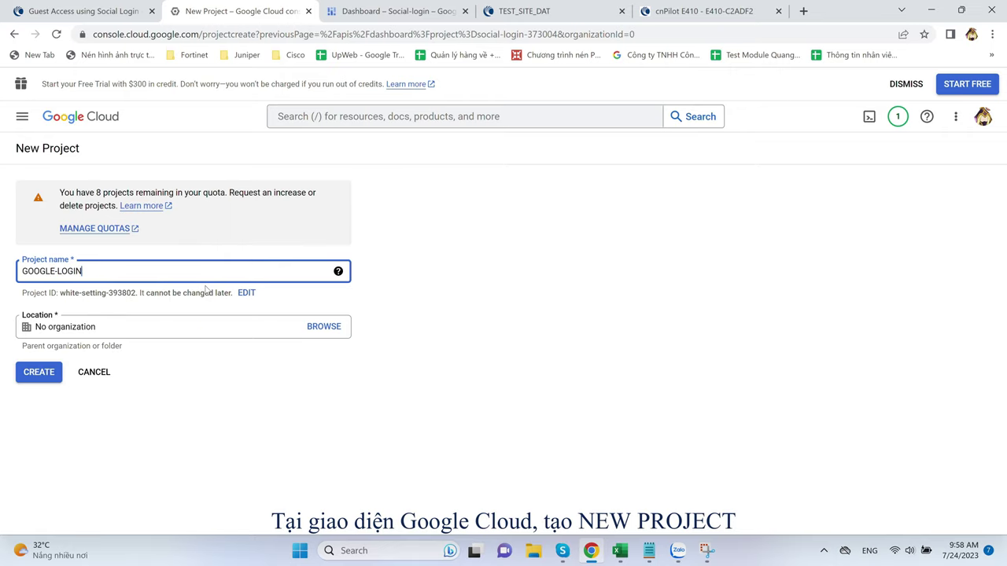
{"action": "left_click", "coordinate": [37, 376]}
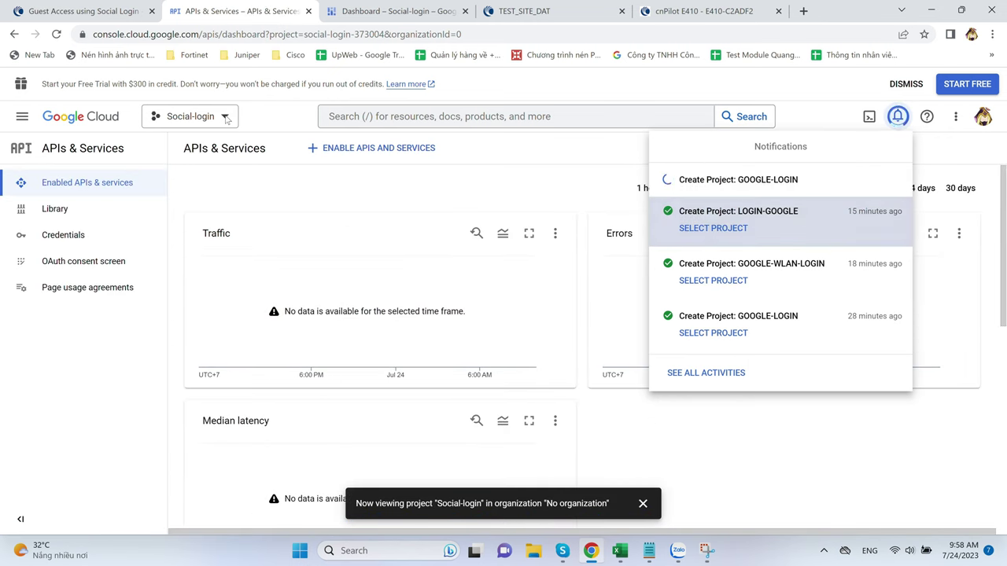
Switch the console from the Social-login project to the GOOGLE-LOGIN project
{"action": "left_click", "coordinate": [226, 117]}
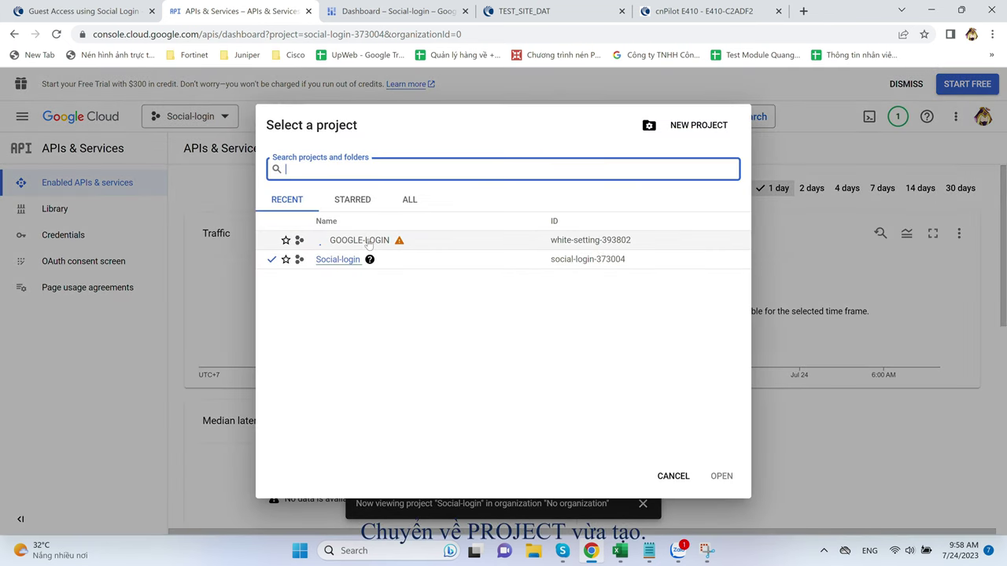
{"action": "mouse_move", "coordinate": [369, 243]}
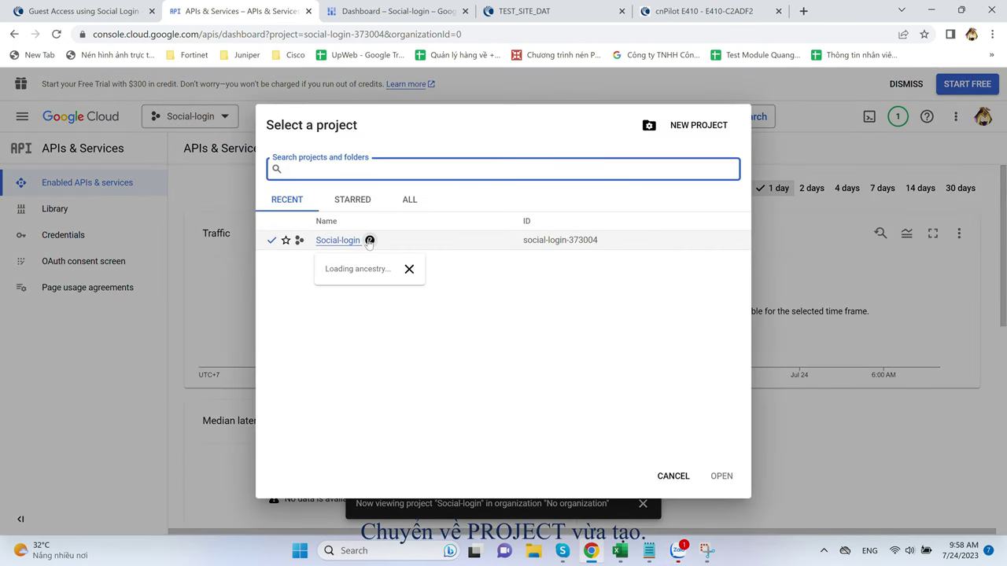
{"action": "left_click", "coordinate": [348, 239]}
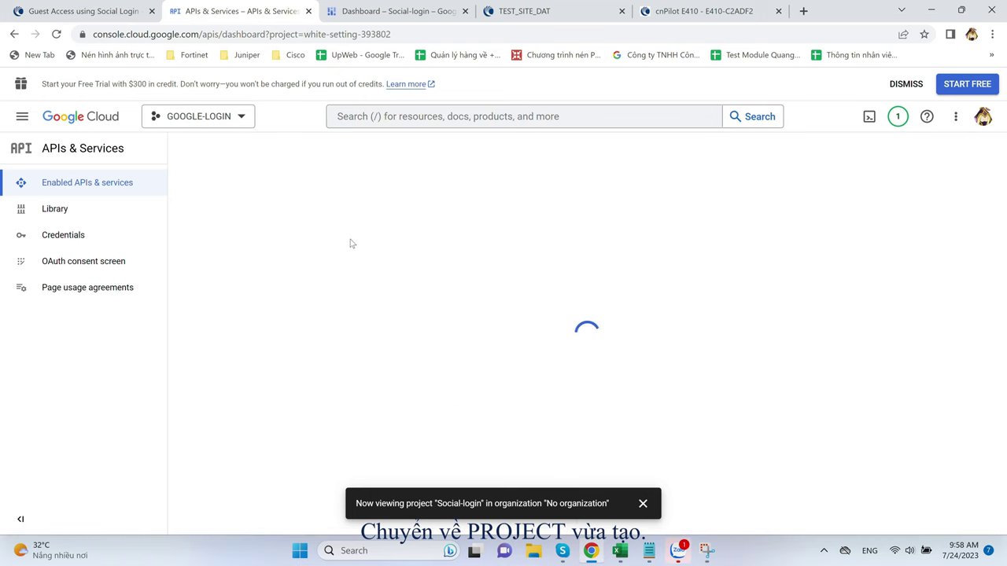
Start configuring the project's OAuth consent screen with the External user type
{"action": "left_click", "coordinate": [79, 262]}
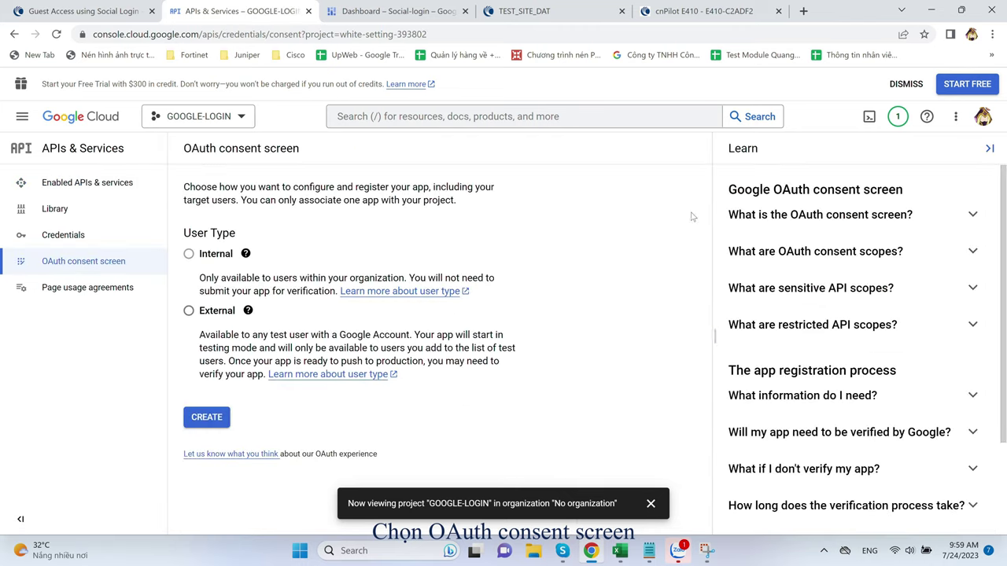
{"action": "left_click", "coordinate": [189, 311]}
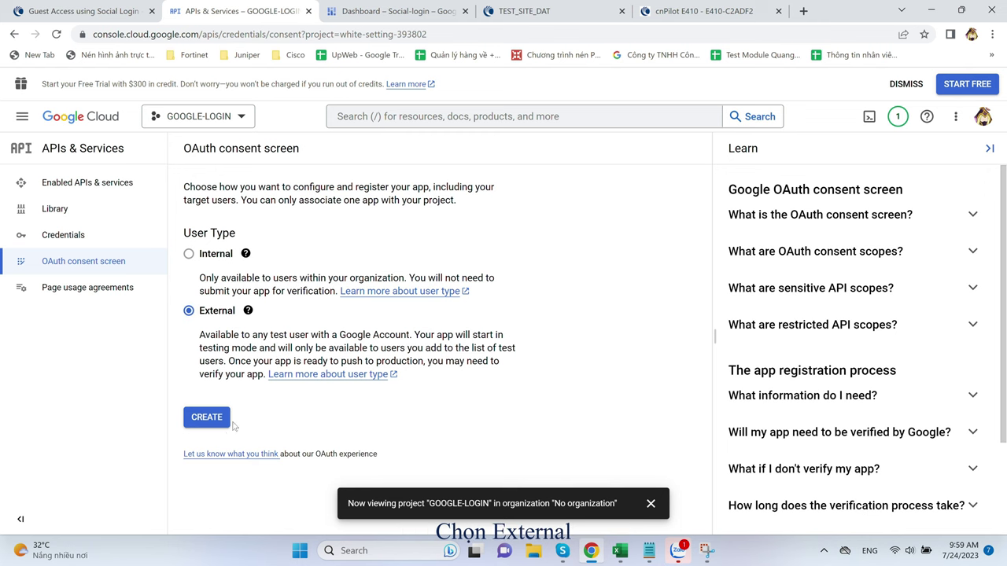
{"action": "left_click", "coordinate": [207, 421]}
Set the app name to GOOGLE-LOGIN and choose the account's address as the user support email
{"action": "left_click", "coordinate": [266, 309]}
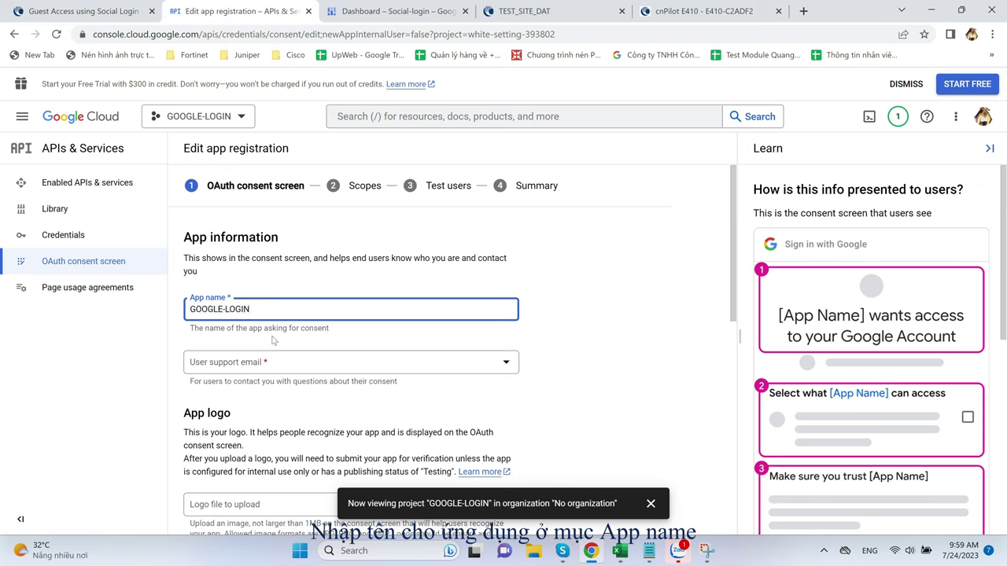
{"action": "left_click", "coordinate": [271, 362]}
{"action": "left_click", "coordinate": [299, 374]}
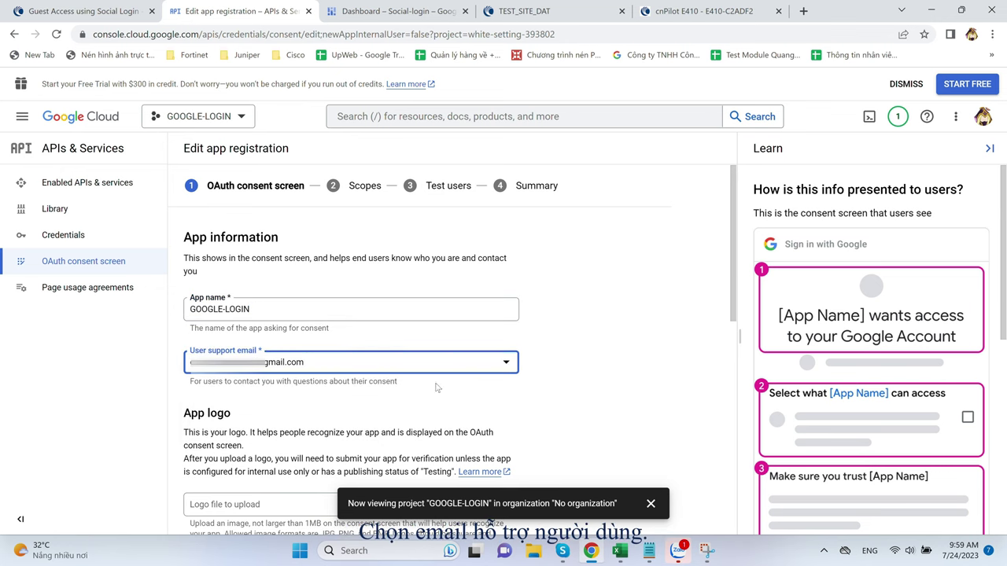
Add cambiumnetworks.com as an authorized domain of the app, taking it from the Notepad notes
{"action": "scroll", "coordinate": [723, 394], "scroll_direction": "down", "scroll_amount": 5}
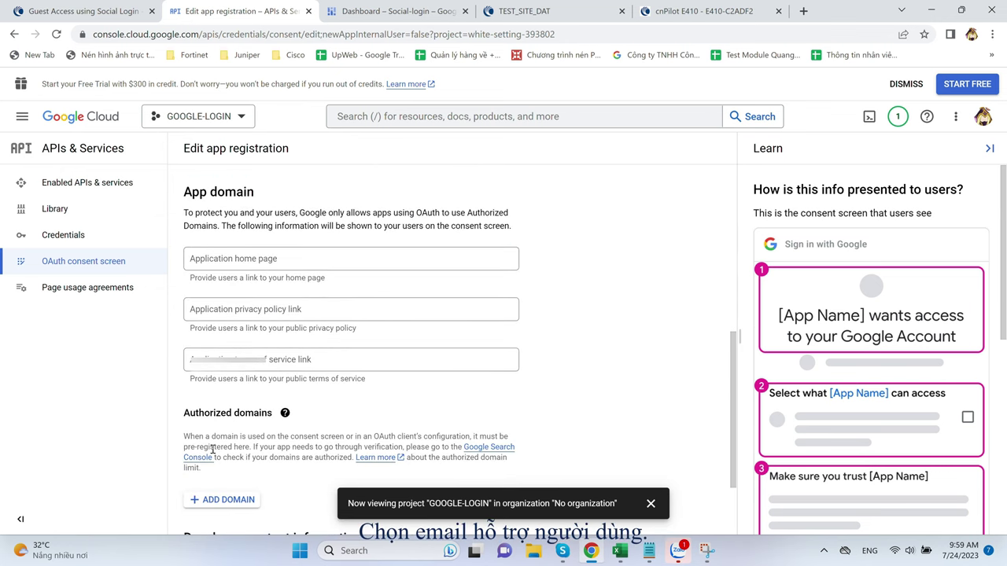
{"action": "scroll", "coordinate": [212, 450], "scroll_direction": "down", "scroll_amount": 3}
{"action": "left_click", "coordinate": [227, 434]}
{"action": "scroll", "coordinate": [356, 393], "scroll_direction": "down", "scroll_amount": 1}
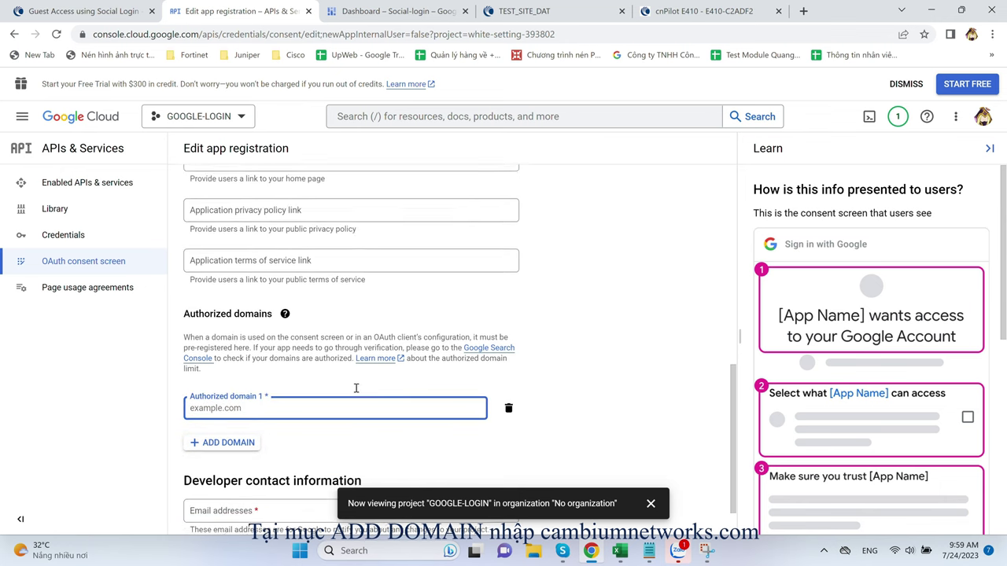
{"action": "scroll", "coordinate": [355, 388], "scroll_direction": "down", "scroll_amount": 1}
{"action": "key", "text": "alt+Tab"}
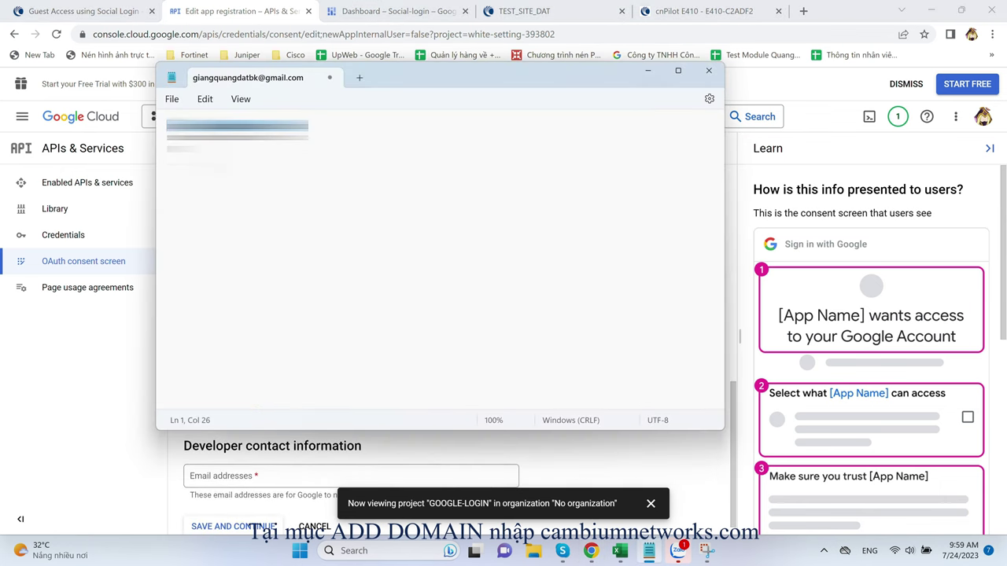
{"action": "key", "text": "Down"}
{"action": "key", "text": "Home"}
{"action": "key", "text": "shift+End"}
{"action": "left_click", "coordinate": [91, 404]}
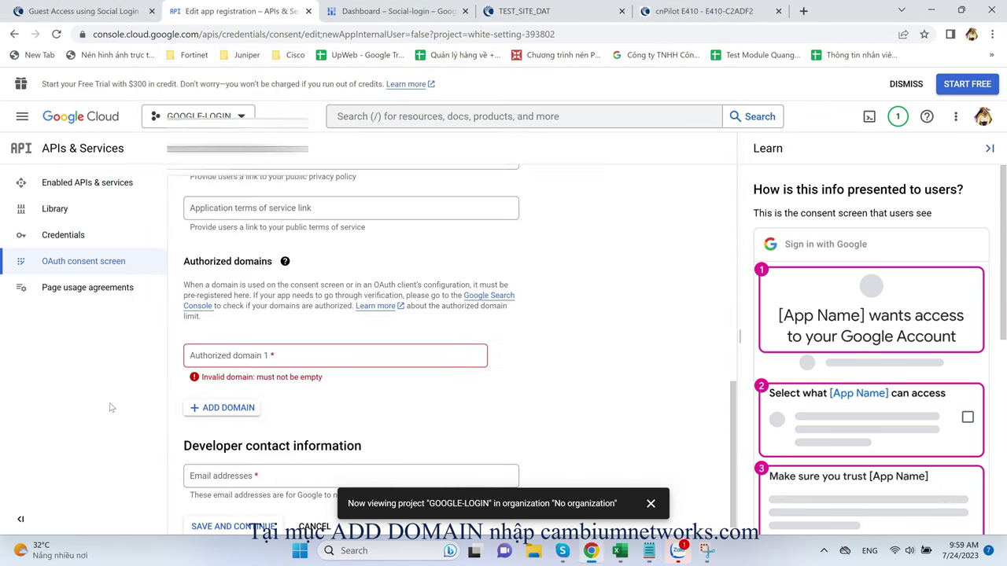
{"action": "left_click", "coordinate": [234, 365]}
{"action": "type", "text": "cambiumnetworks.com"}
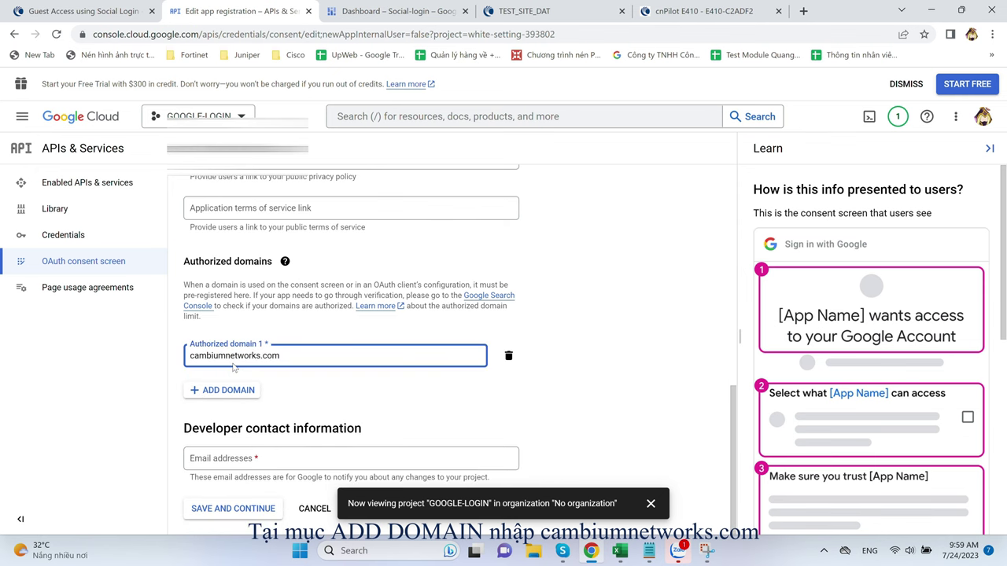
Enter the developer contact email address and save the consent screen information
{"action": "left_click", "coordinate": [266, 452]}
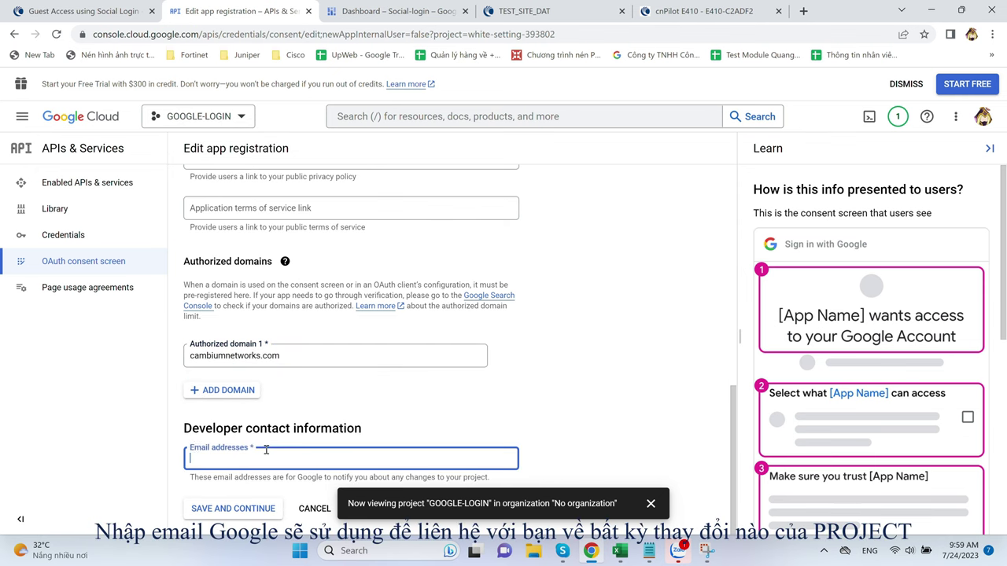
{"action": "left_click", "coordinate": [647, 552]}
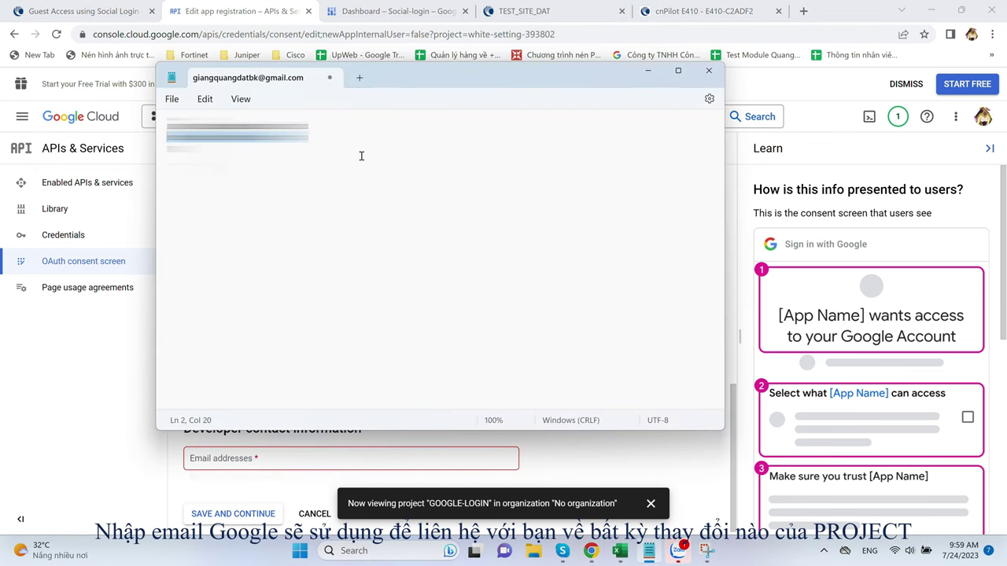
{"action": "left_click", "coordinate": [122, 373]}
{"action": "left_click", "coordinate": [268, 459]}
{"action": "key", "text": "ctrl+v"}
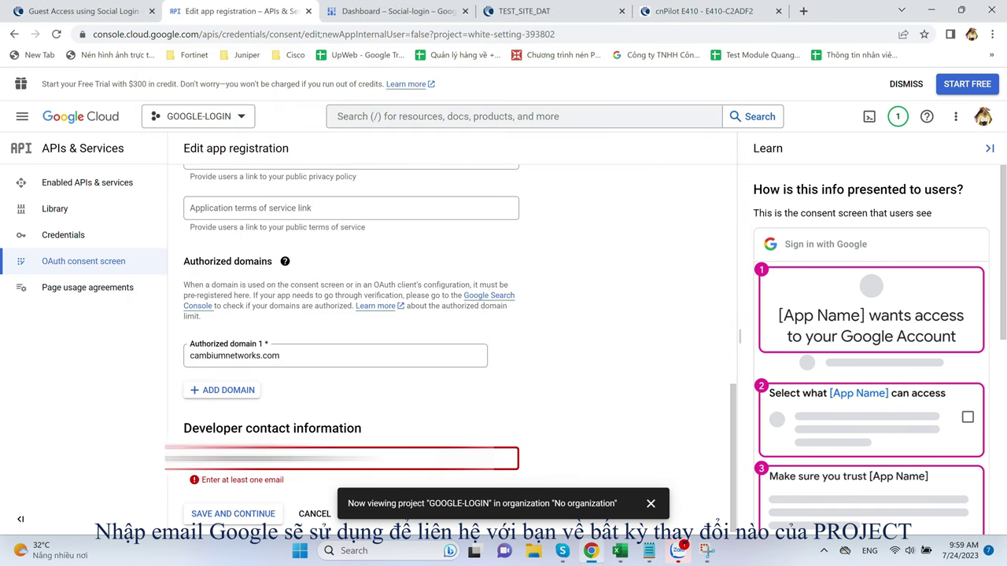
{"action": "left_click", "coordinate": [260, 518]}
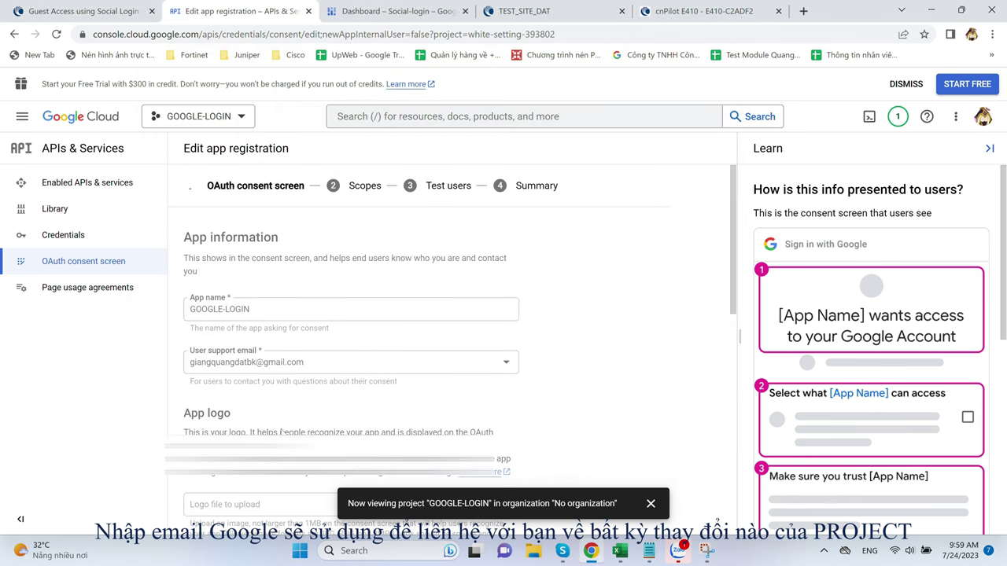
Save the Scopes and Test users stages without adding entries, and finish the app registration from its summary
{"action": "scroll", "coordinate": [315, 393], "scroll_direction": "down", "scroll_amount": 3}
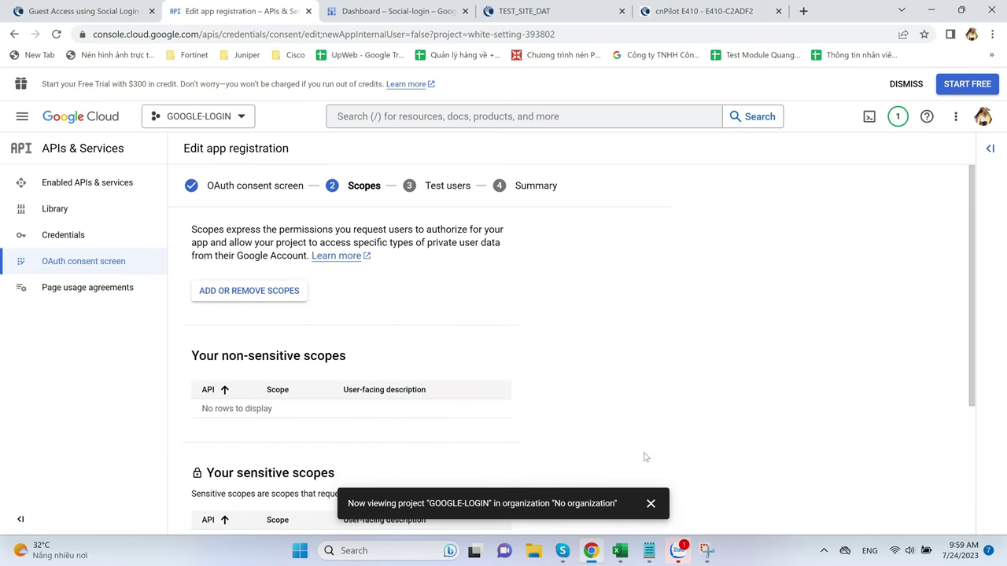
{"action": "scroll", "coordinate": [266, 388], "scroll_direction": "down", "scroll_amount": 3}
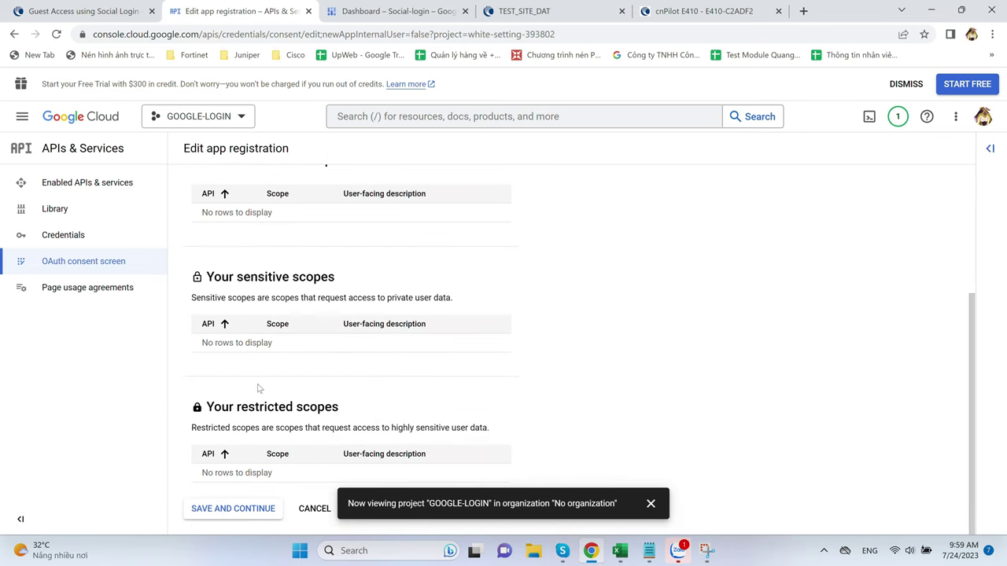
{"action": "left_click", "coordinate": [233, 509]}
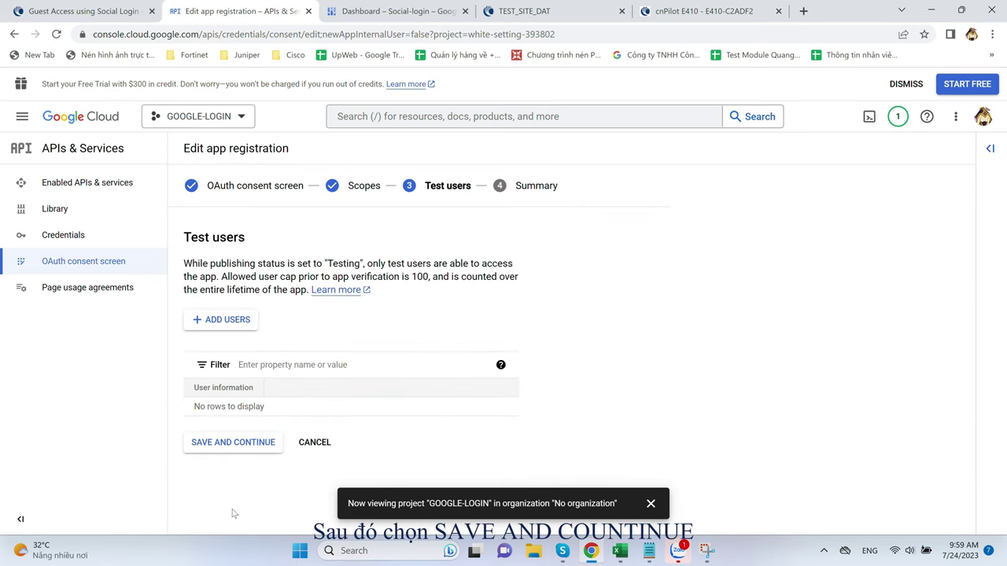
{"action": "left_click", "coordinate": [235, 442]}
{"action": "scroll", "coordinate": [238, 448], "scroll_direction": "down", "scroll_amount": 10}
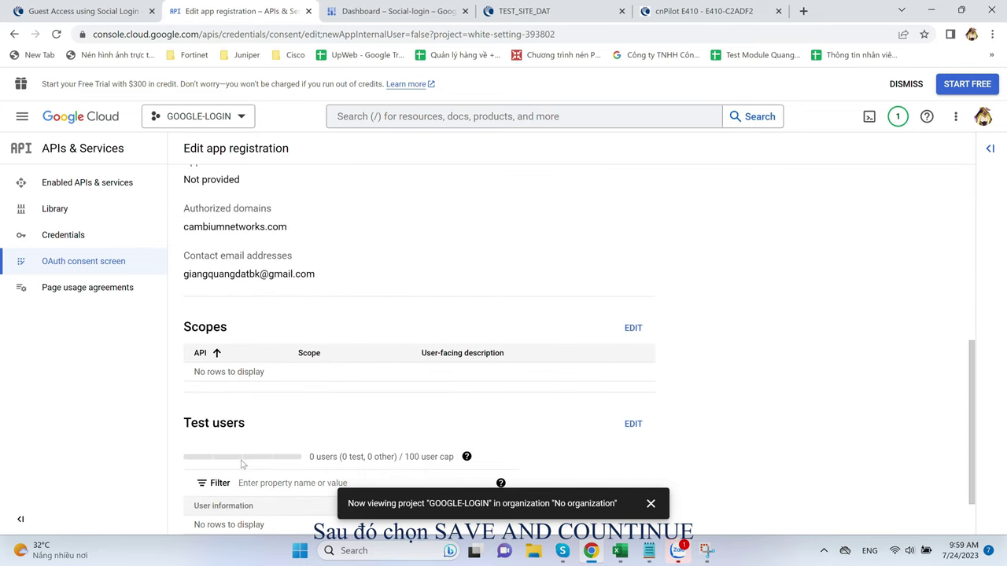
{"action": "left_click", "coordinate": [236, 508]}
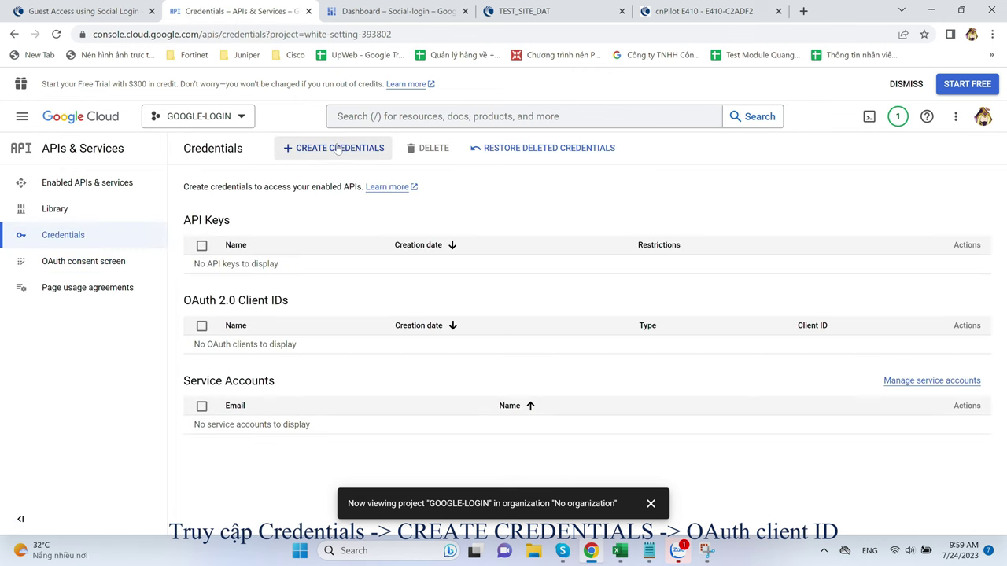
Start a new OAuth client ID of type Web application and add a blank URI entry under Authorized JavaScript origins
{"action": "left_click", "coordinate": [338, 150]}
{"action": "left_click", "coordinate": [346, 223]}
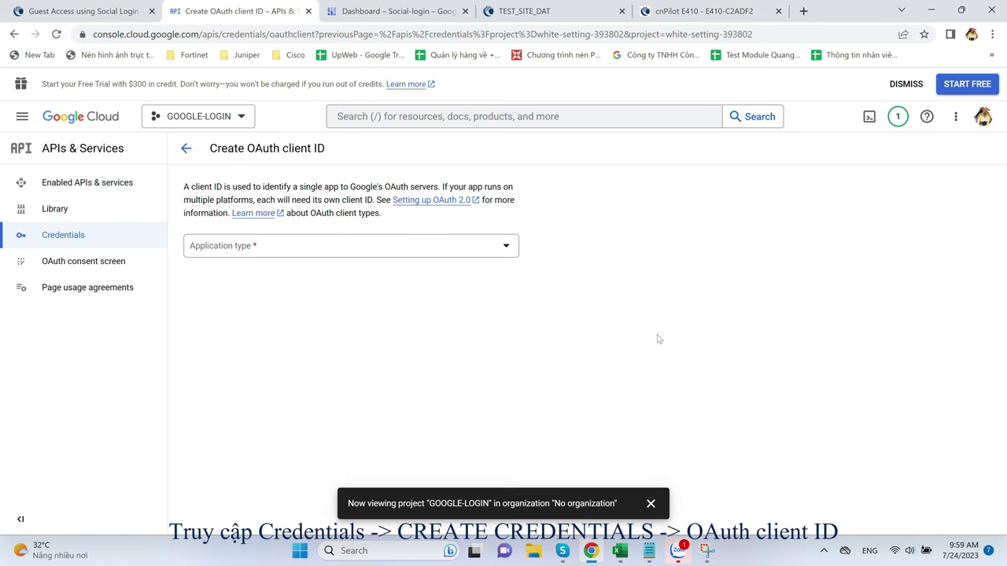
{"action": "left_click", "coordinate": [499, 252]}
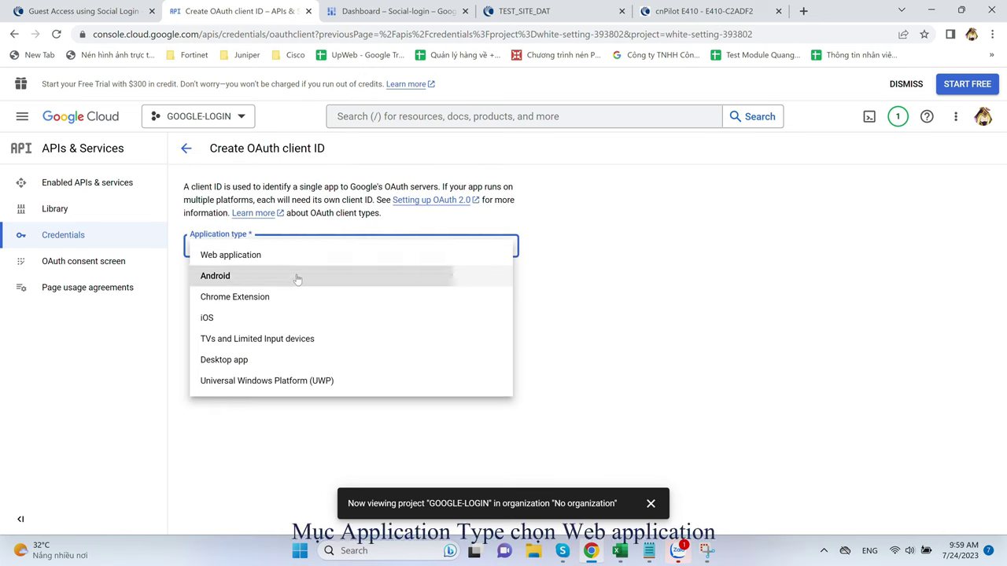
{"action": "left_click", "coordinate": [334, 273]}
{"action": "left_click", "coordinate": [332, 257]}
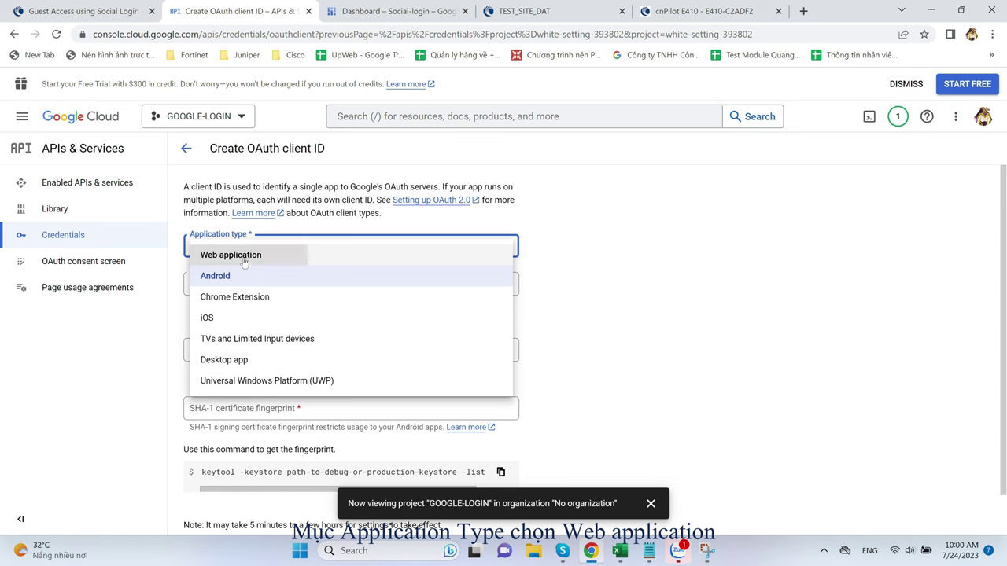
{"action": "left_click", "coordinate": [256, 257]}
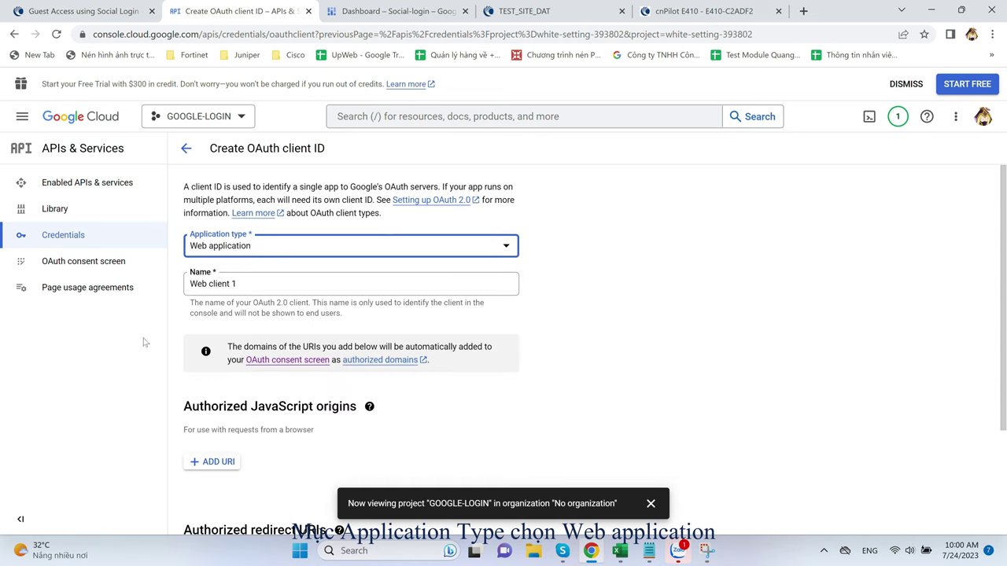
{"action": "left_click", "coordinate": [218, 462]}
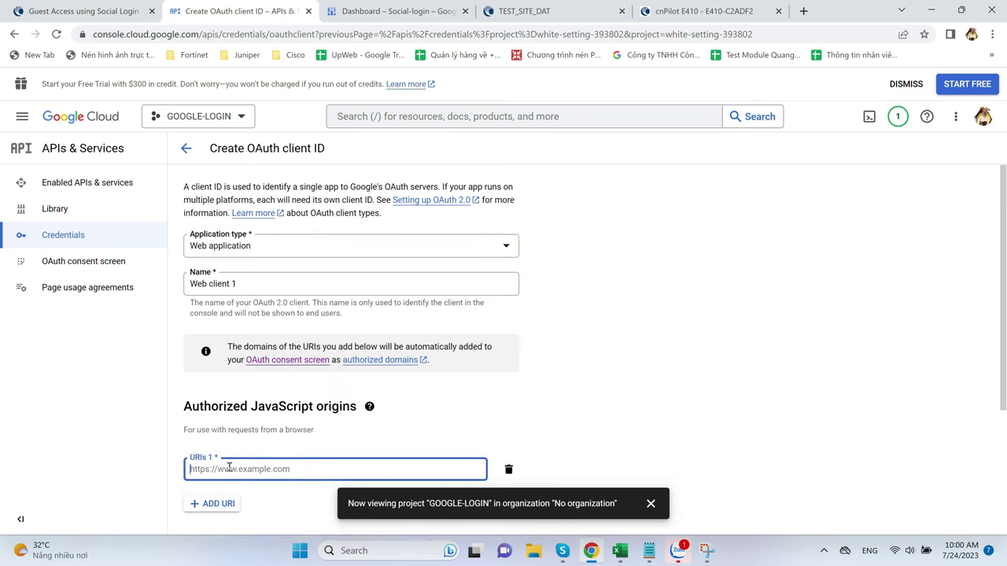
{"action": "scroll", "coordinate": [236, 440], "scroll_direction": "down", "scroll_amount": 2}
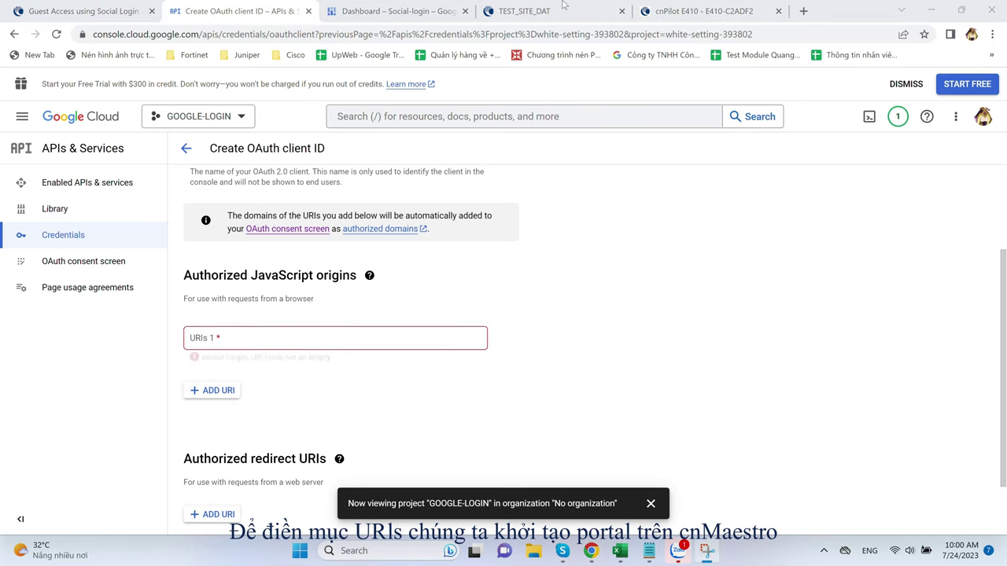
Switch to cnMaestro and create a guest access portal named GOOGLE-LOGIN
{"action": "left_click", "coordinate": [412, 5]}
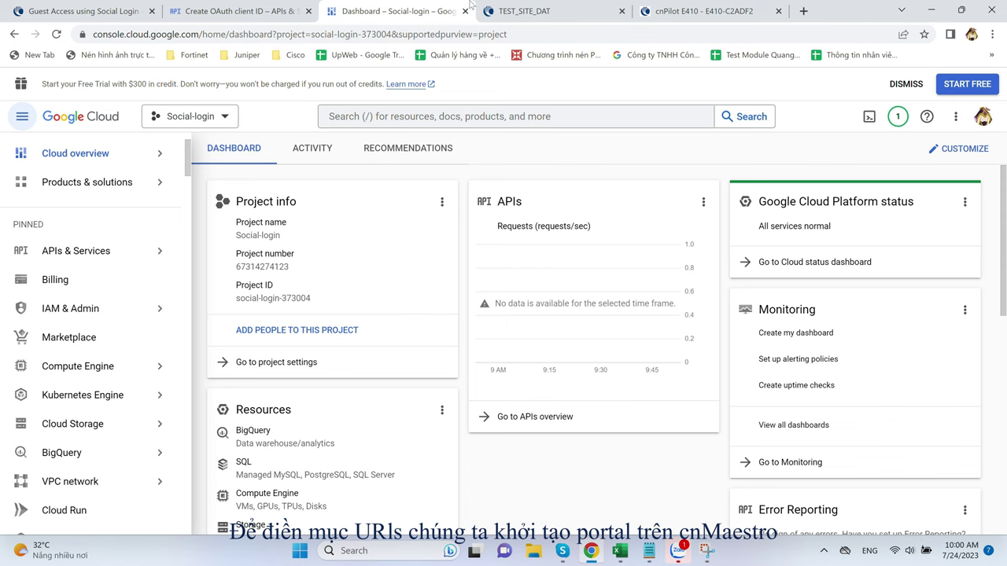
{"action": "left_click", "coordinate": [598, 10]}
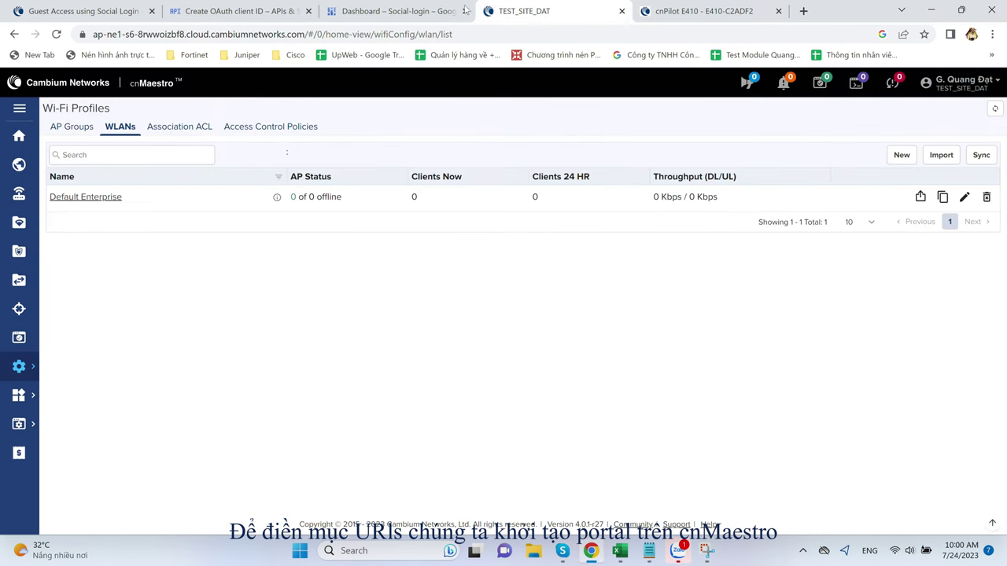
{"action": "mouse_move", "coordinate": [19, 424]}
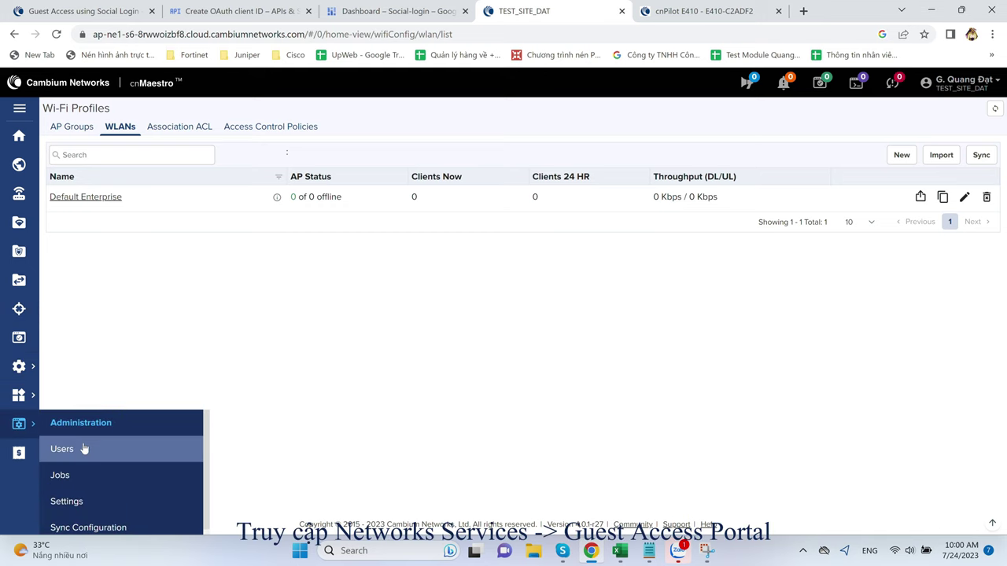
{"action": "mouse_move", "coordinate": [19, 395]}
{"action": "left_click", "coordinate": [128, 422]}
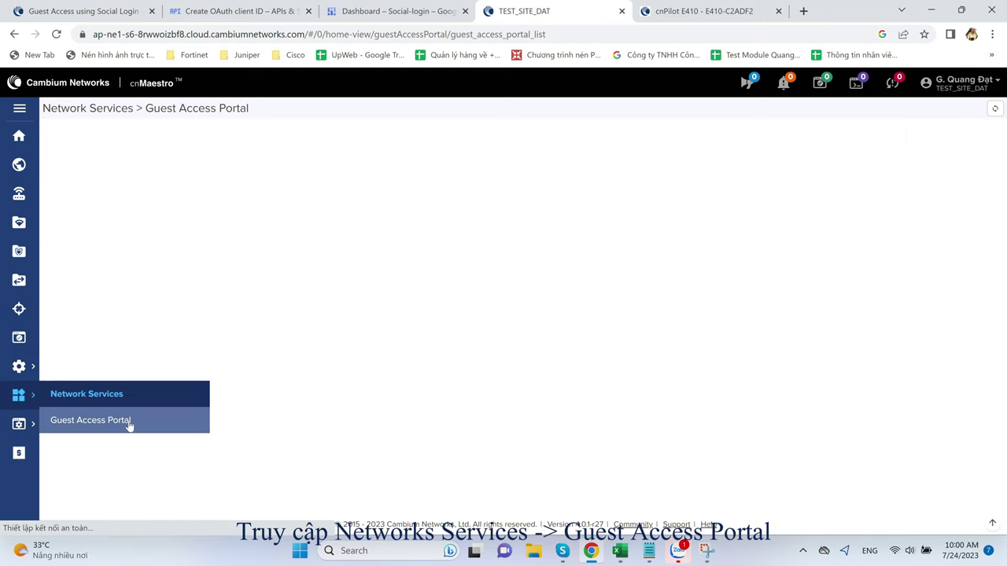
{"action": "left_click", "coordinate": [971, 138]}
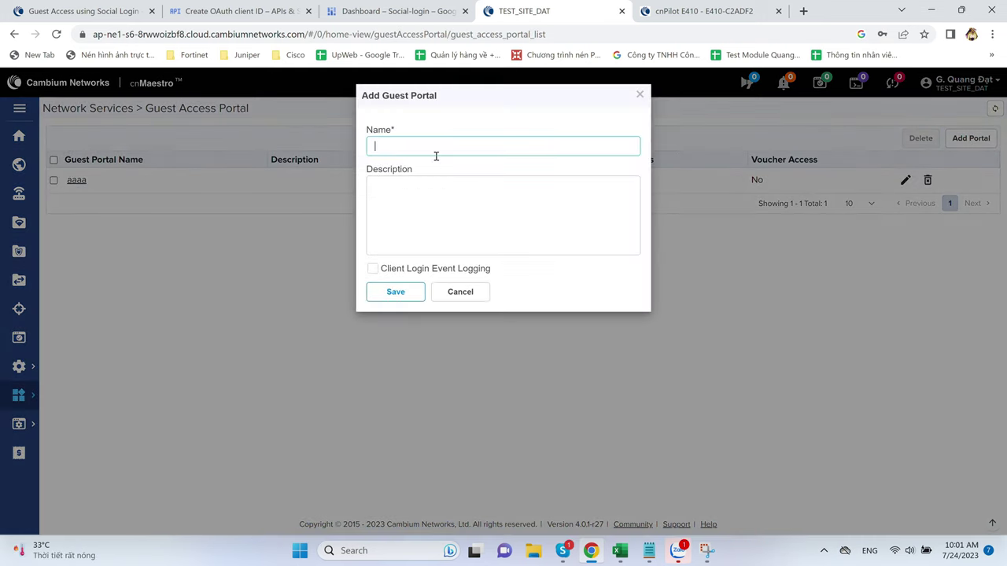
{"action": "type", "text": "GOOGLE-LOGIN"}
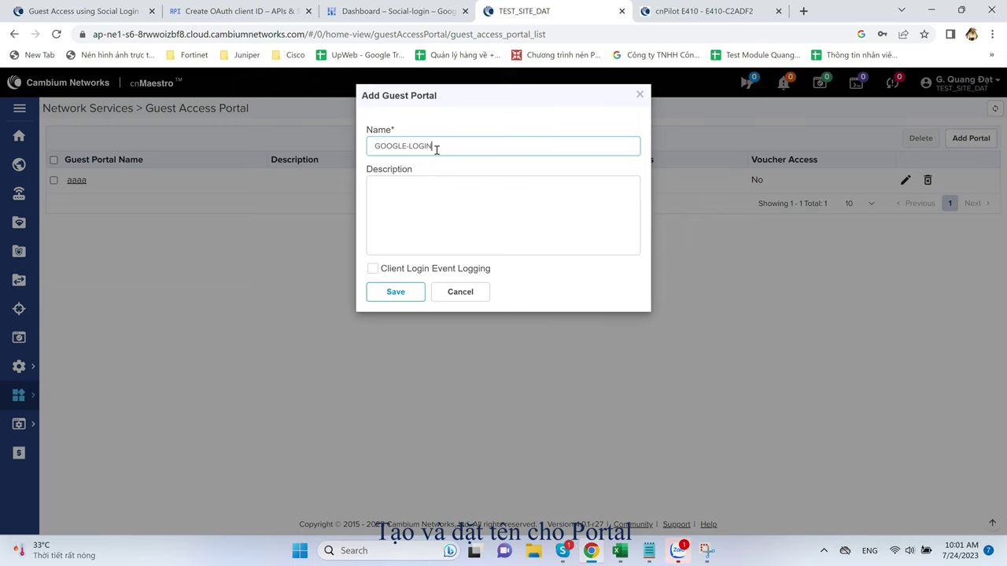
{"action": "left_click", "coordinate": [404, 296]}
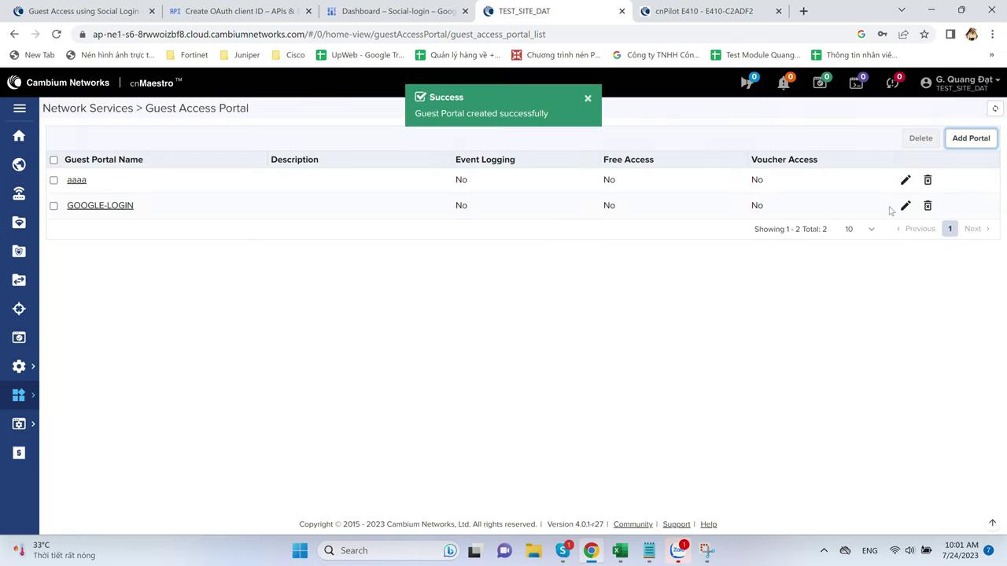
Open the GOOGLE-LOGIN portal for editing and enable free access in its access settings
{"action": "left_click", "coordinate": [905, 205]}
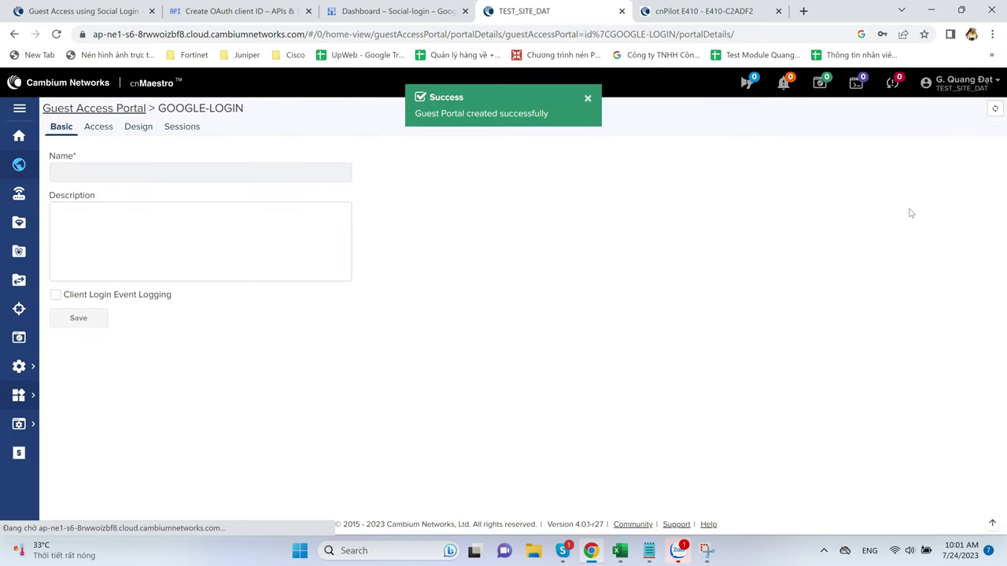
{"action": "left_click", "coordinate": [102, 130]}
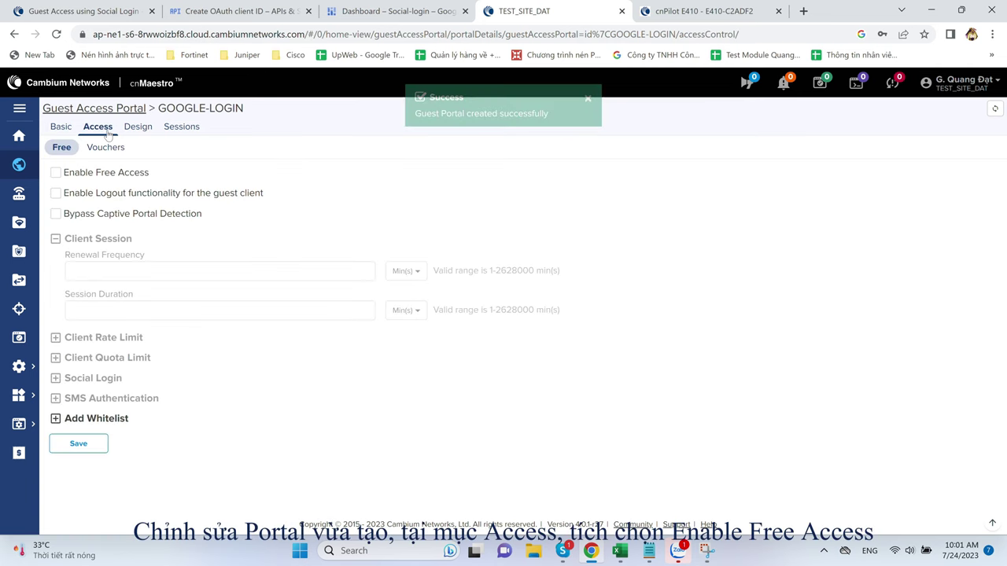
{"action": "left_click", "coordinate": [55, 173]}
{"action": "left_click", "coordinate": [56, 377]}
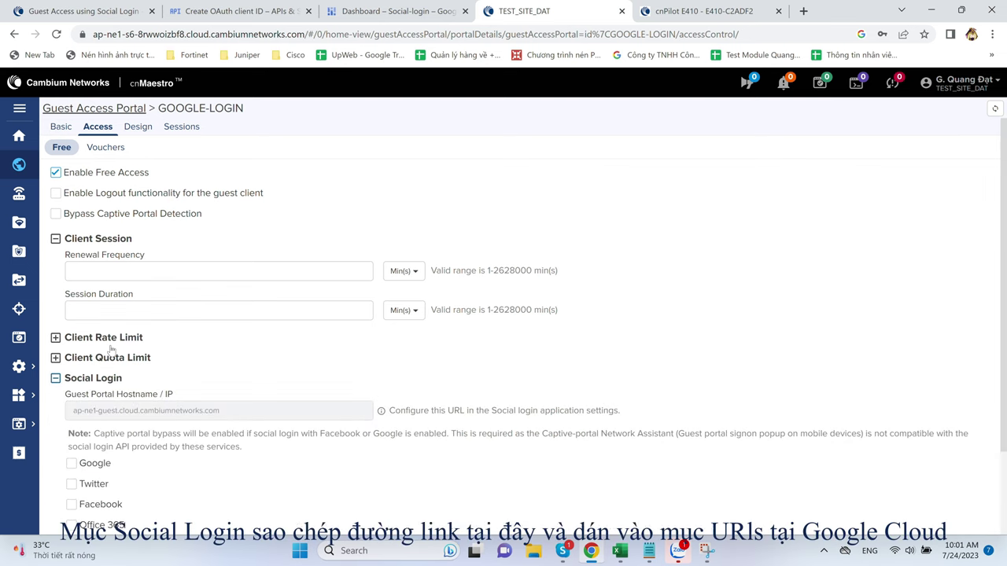
{"action": "scroll", "coordinate": [124, 338], "scroll_direction": "down", "scroll_amount": 2}
{"action": "triple_click", "coordinate": [146, 310]}
{"action": "key", "text": "ctrl+c"}
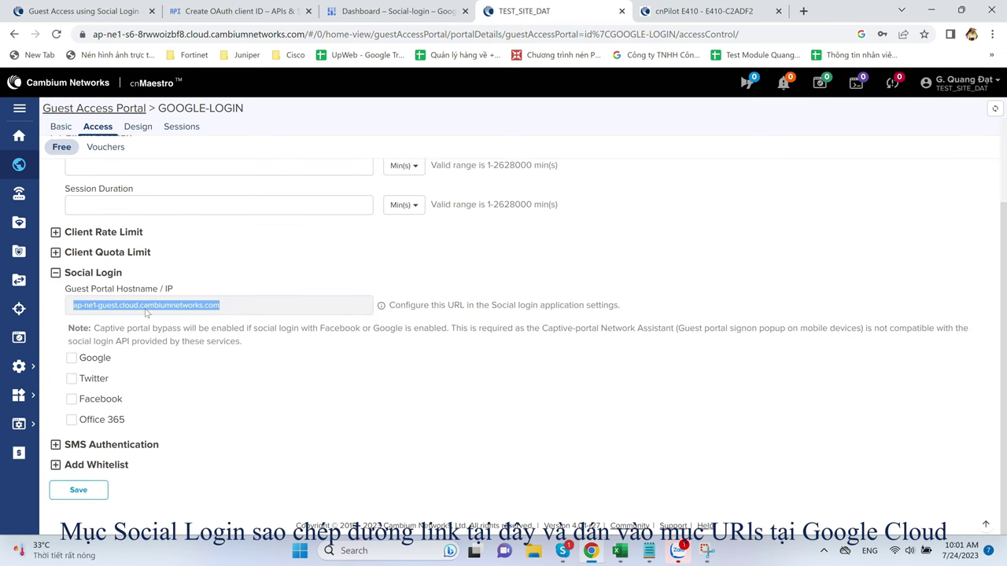
{"action": "left_click", "coordinate": [249, 11]}
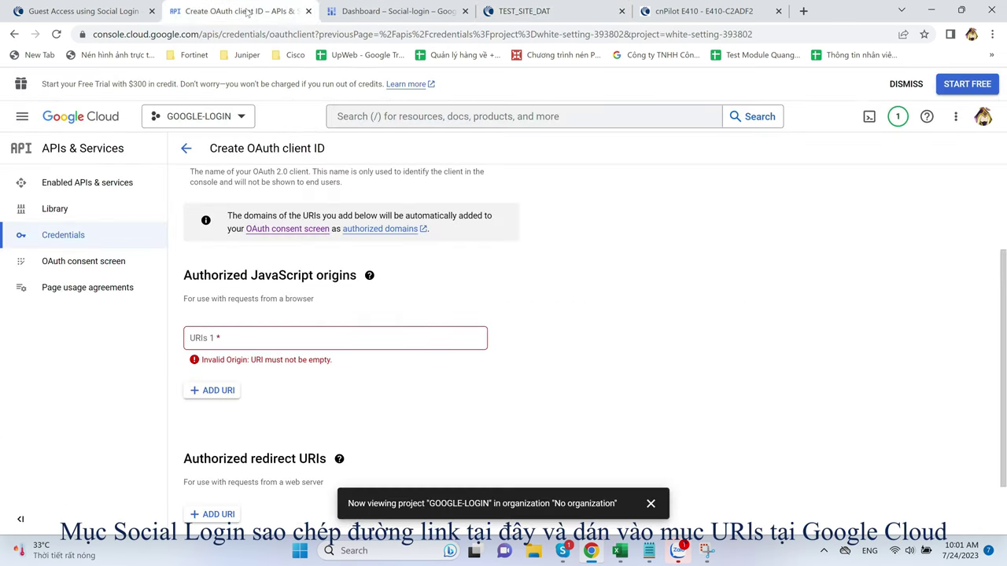
{"action": "type", "text": "h"}
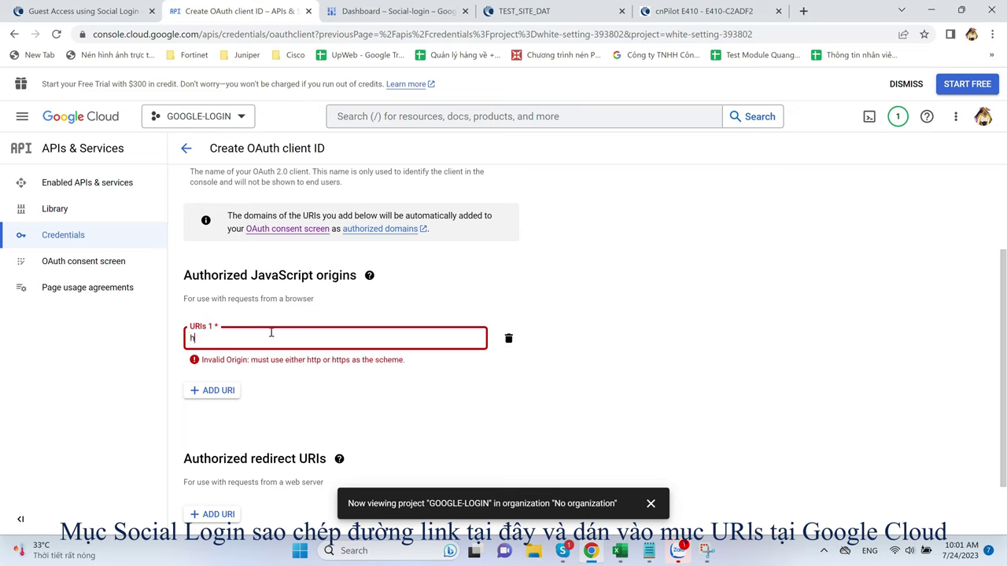
{"action": "type", "text": "ttps:"}
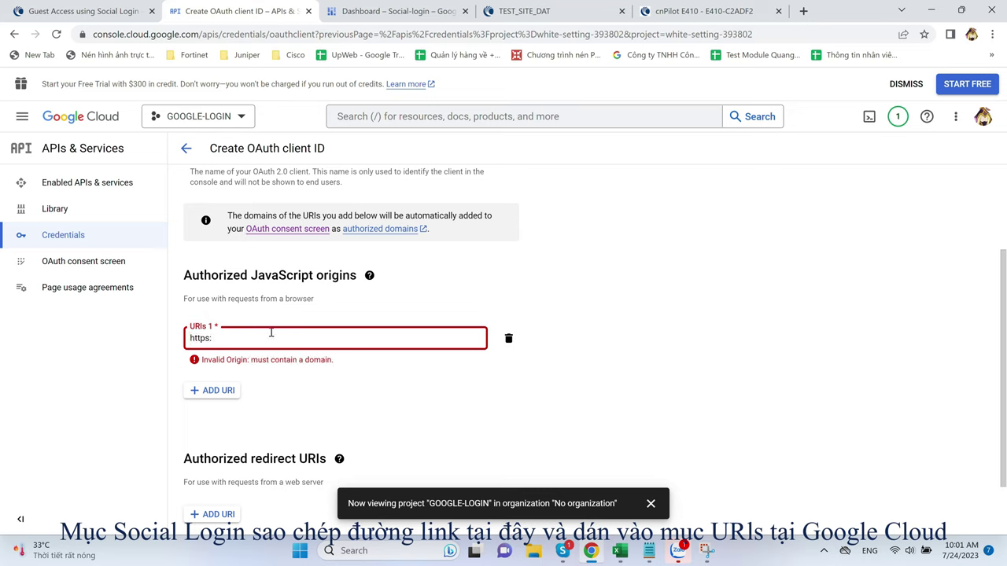
{"action": "type", "text": "//"}
{"action": "key", "text": "ctrl+v"}
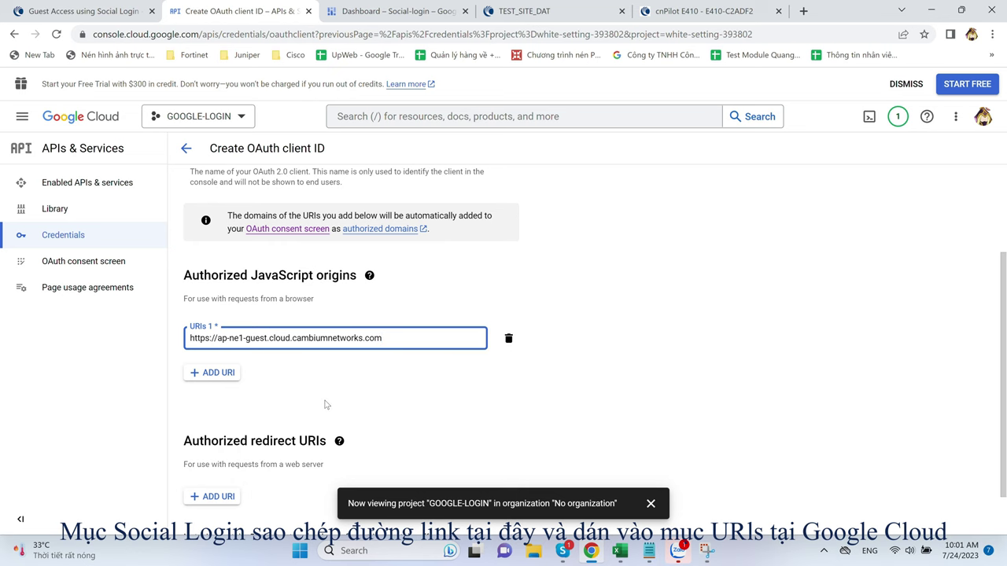
{"action": "scroll", "coordinate": [326, 406], "scroll_direction": "down", "scroll_amount": 1}
{"action": "left_click", "coordinate": [204, 509]}
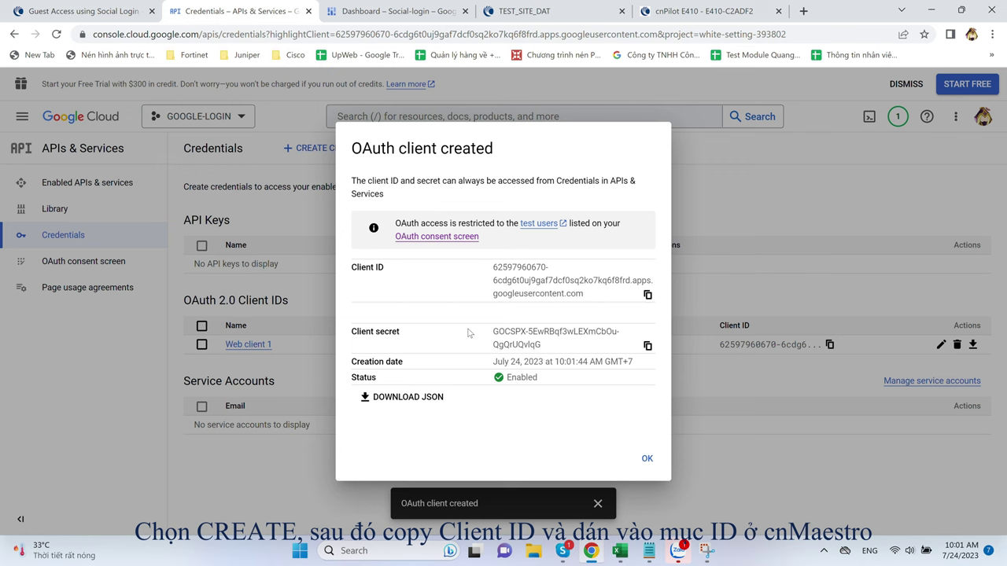
Copy the new OAuth client ID, enable Google social login for the cnMaestro portal, and enter the client ID there
{"action": "left_click", "coordinate": [647, 294]}
{"action": "left_click", "coordinate": [586, 12]}
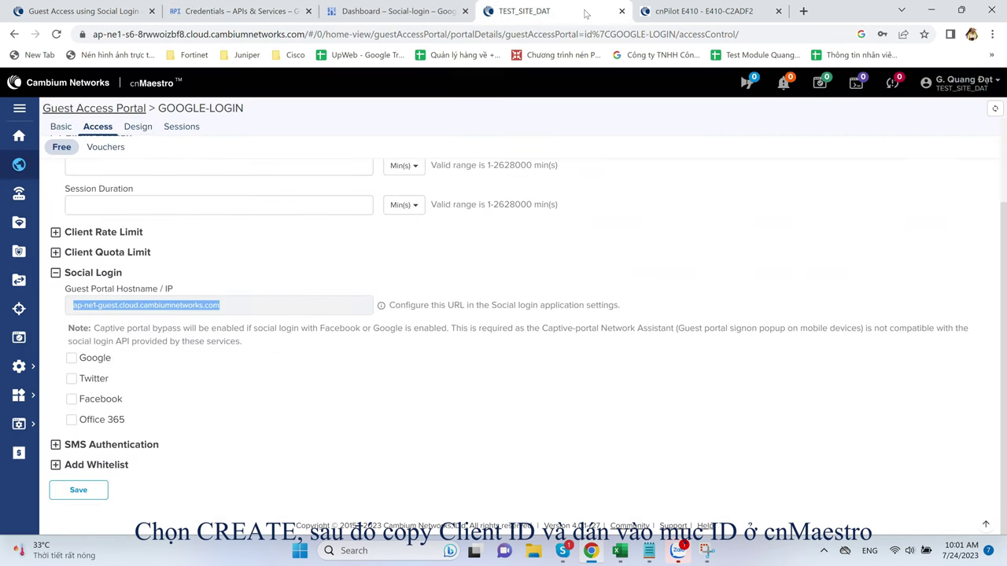
{"action": "left_click", "coordinate": [72, 358]}
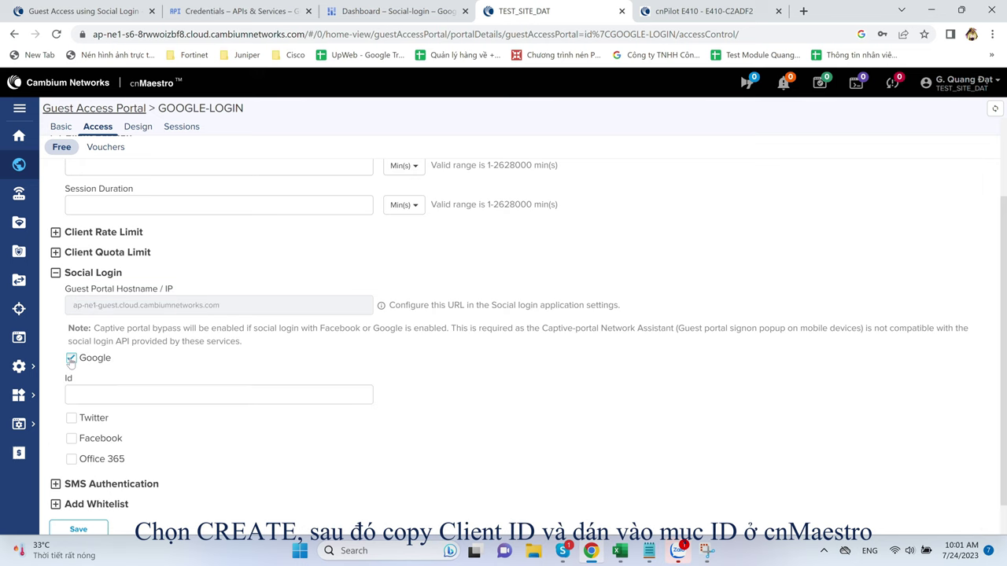
{"action": "scroll", "coordinate": [157, 362], "scroll_direction": "down", "scroll_amount": 1}
{"action": "left_click", "coordinate": [171, 361]}
{"action": "key", "text": "ctrl+v"}
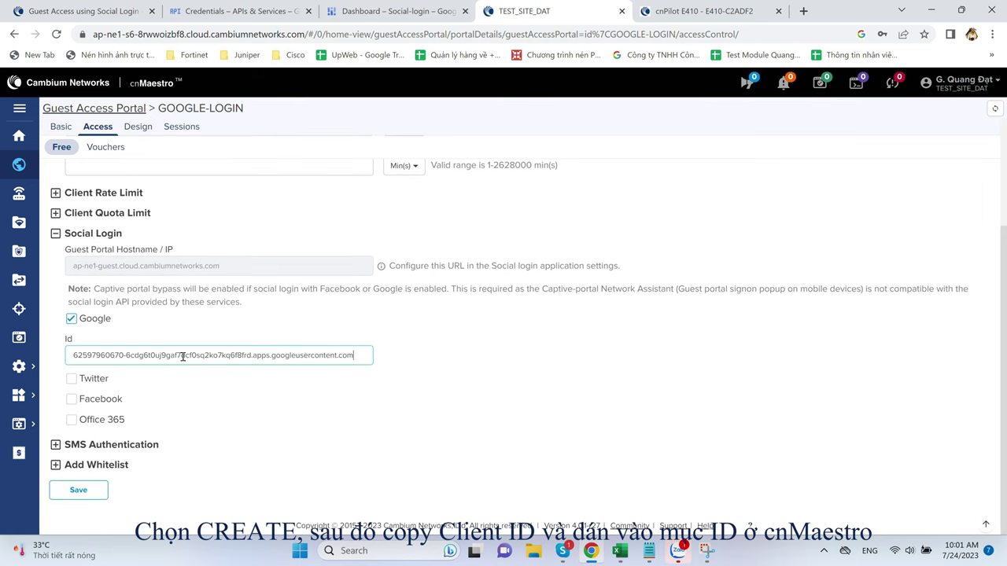
Set the portal's client session renewal frequency and session duration to 100 minutes each, and save the access settings
{"action": "scroll", "coordinate": [208, 324], "scroll_direction": "up", "scroll_amount": 3}
{"action": "left_click", "coordinate": [149, 267]}
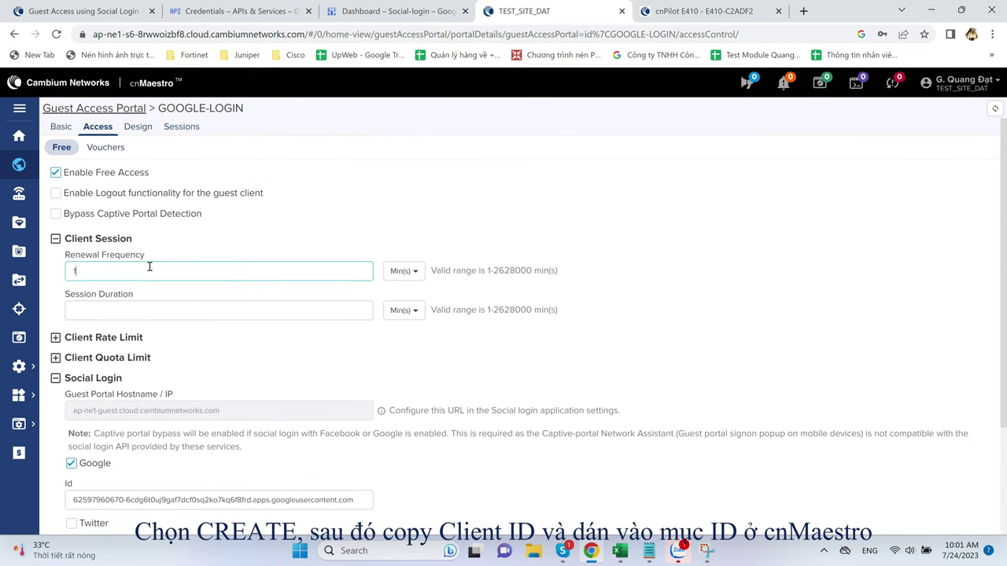
{"action": "left_click", "coordinate": [114, 308]}
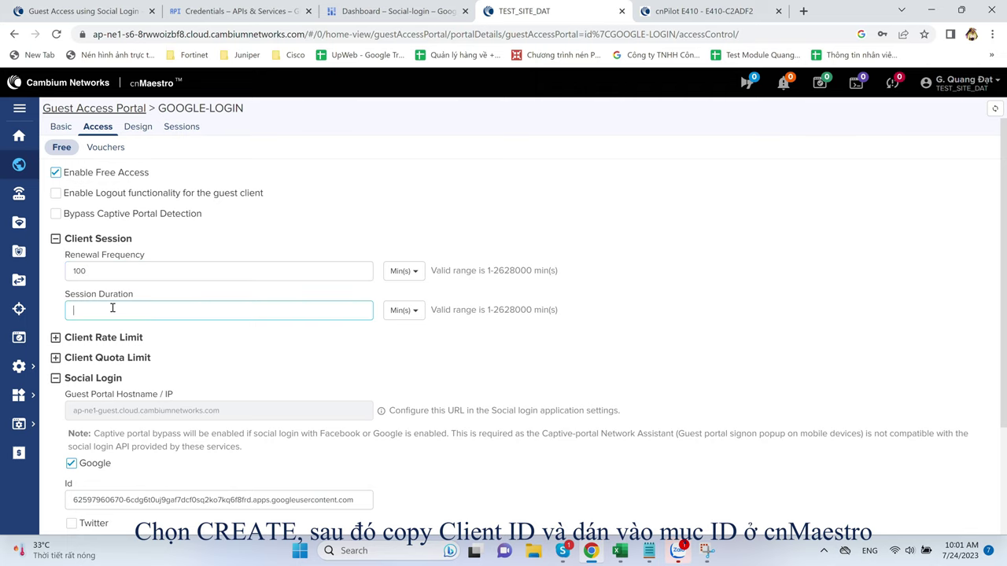
{"action": "type", "text": "100"}
{"action": "scroll", "coordinate": [93, 347], "scroll_direction": "down", "scroll_amount": 3}
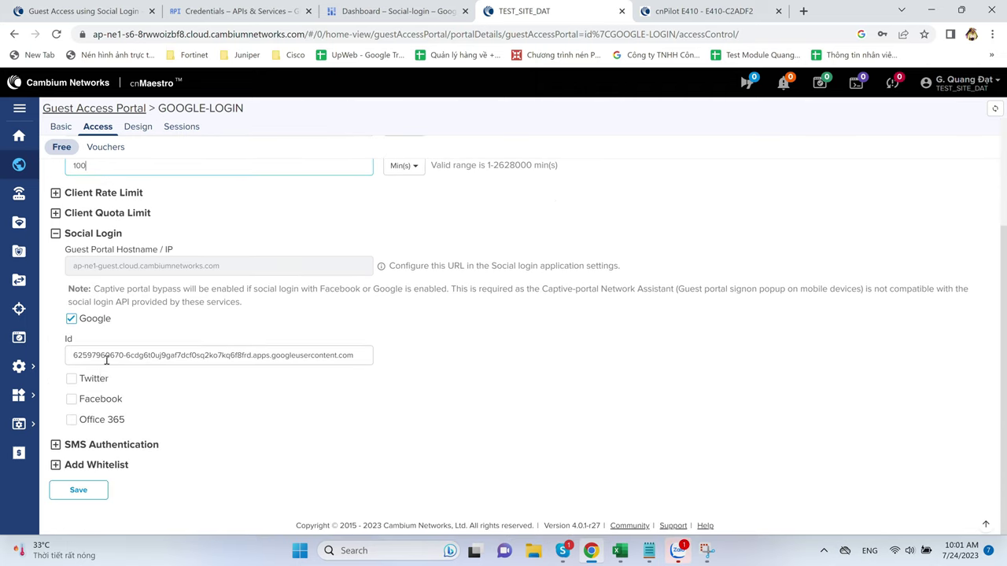
{"action": "left_click", "coordinate": [91, 490]}
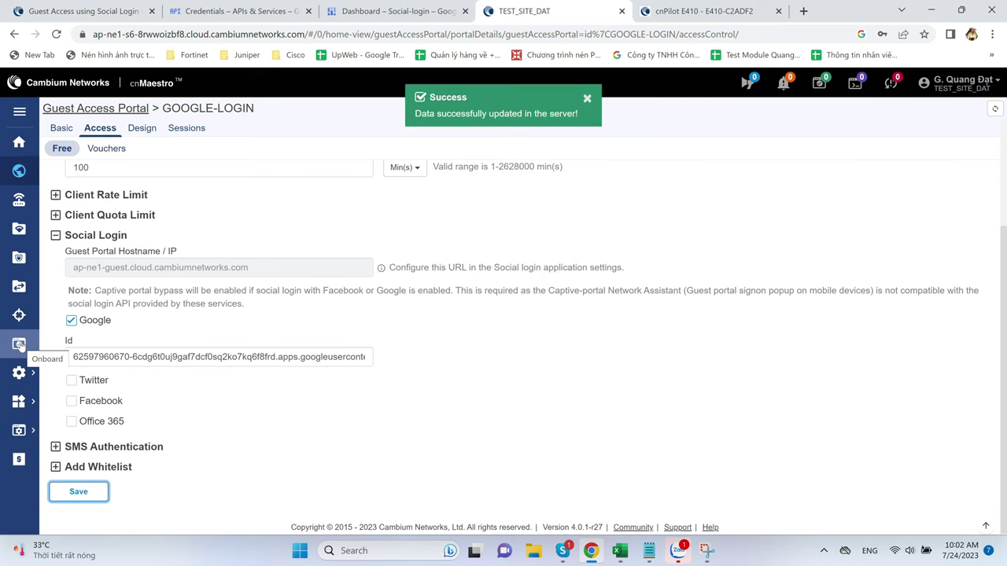
Start a new WLAN in the Wi-Fi profiles, with GOOGLE-LOGIN as both its name and SSID
{"action": "left_click", "coordinate": [19, 345]}
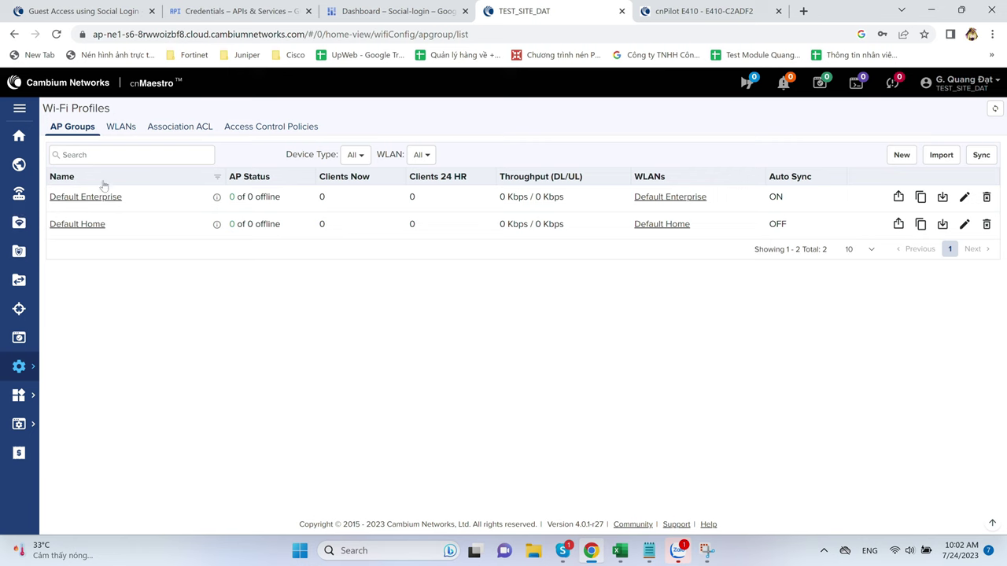
{"action": "left_click", "coordinate": [121, 128]}
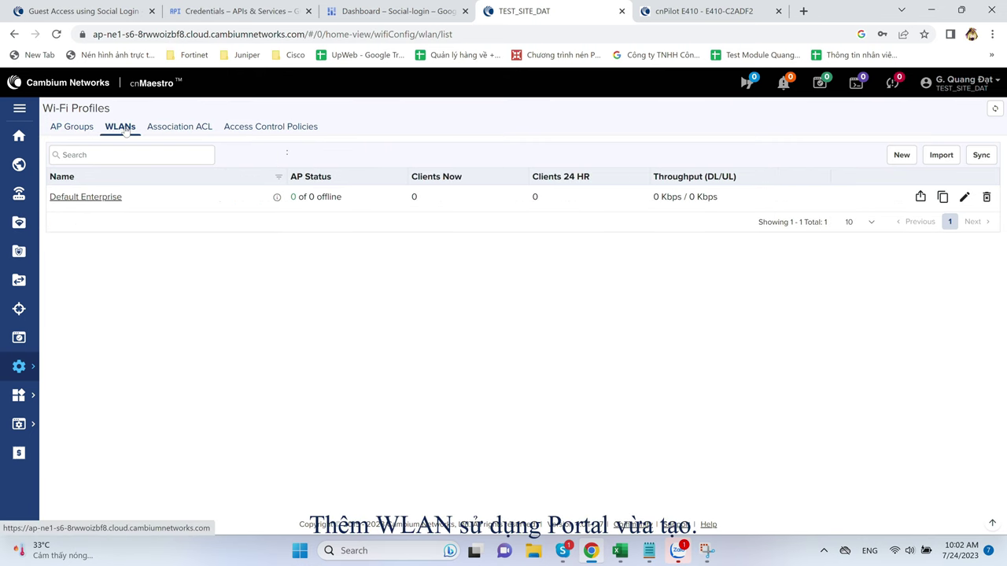
{"action": "left_click", "coordinate": [901, 155]}
{"action": "left_click", "coordinate": [246, 173]}
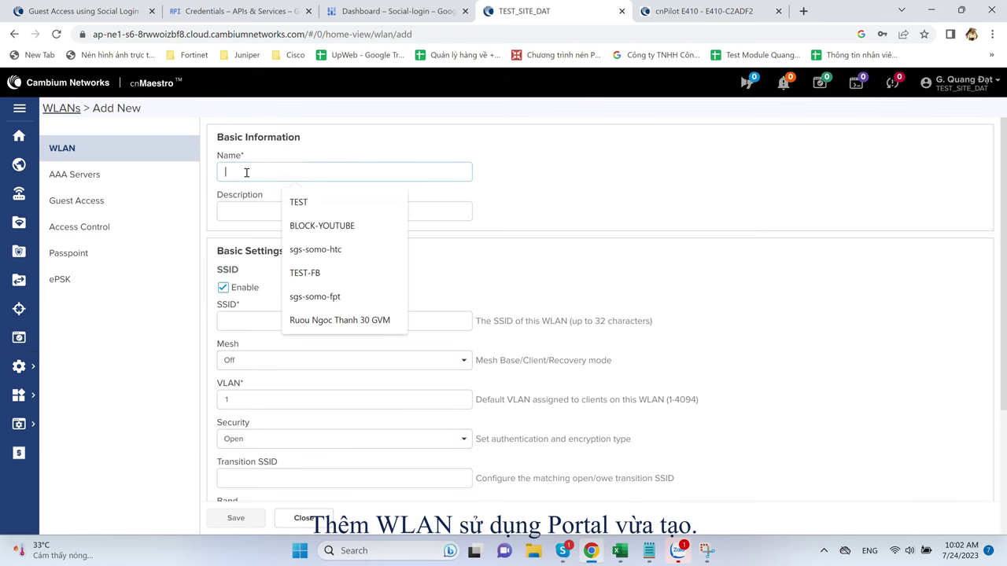
{"action": "type", "text": "GOO"}
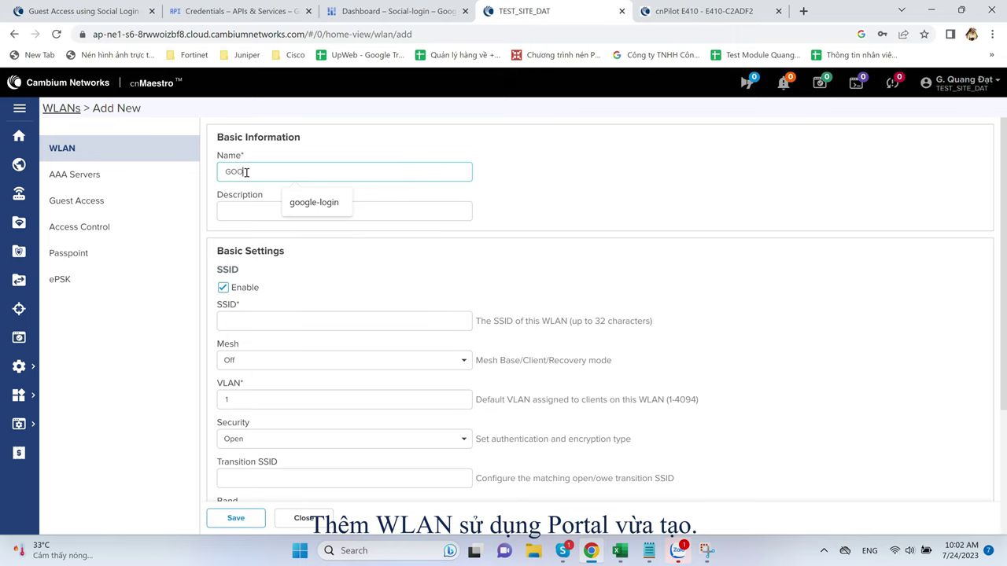
{"action": "type", "text": "GLE-LOGIN"}
{"action": "left_click", "coordinate": [260, 322]}
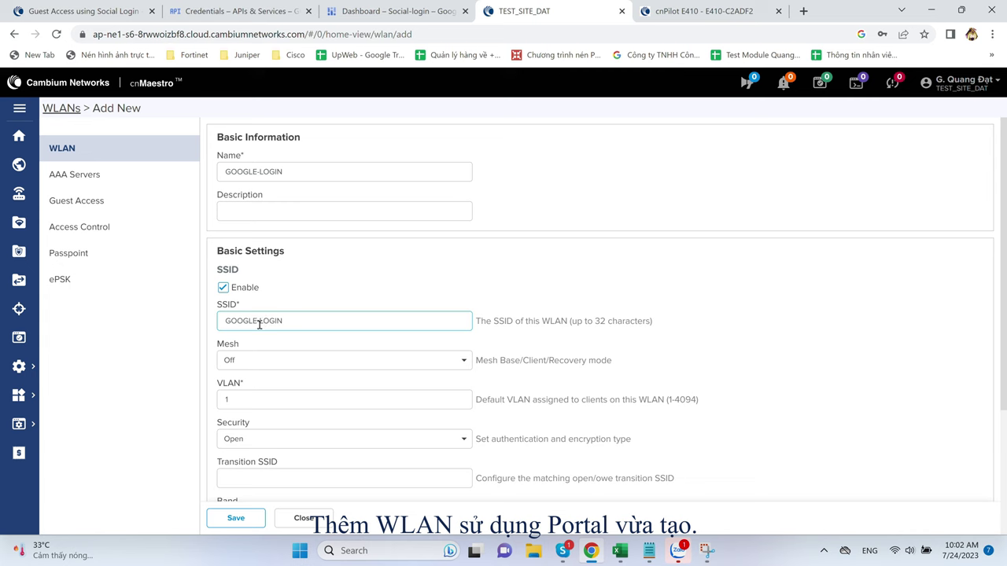
Enable guest access for the WLAN in cnMaestro portal mode with the GOOGLE-LOGIN portal, and save the WLAN
{"action": "left_click", "coordinate": [91, 209]}
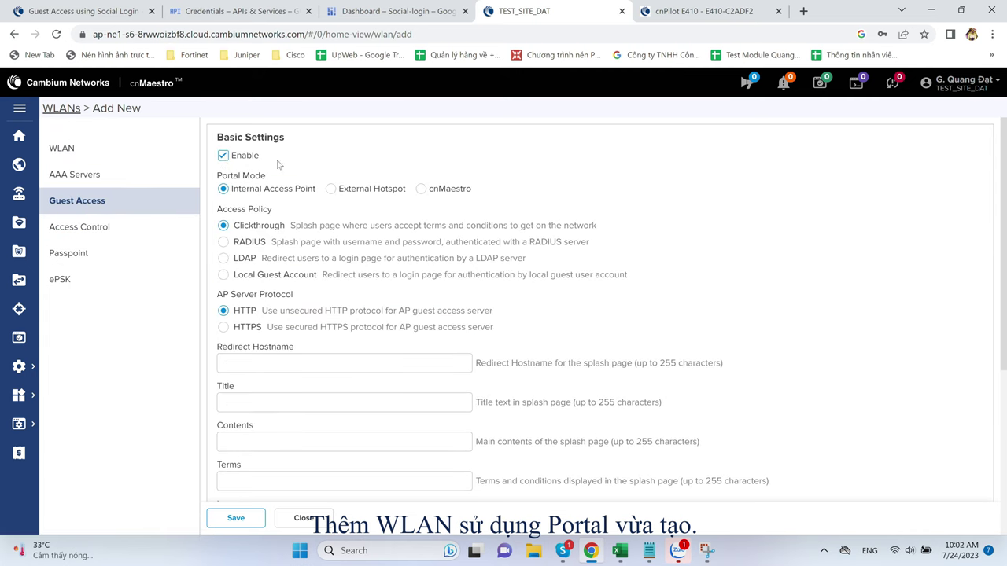
{"action": "left_click", "coordinate": [419, 190]}
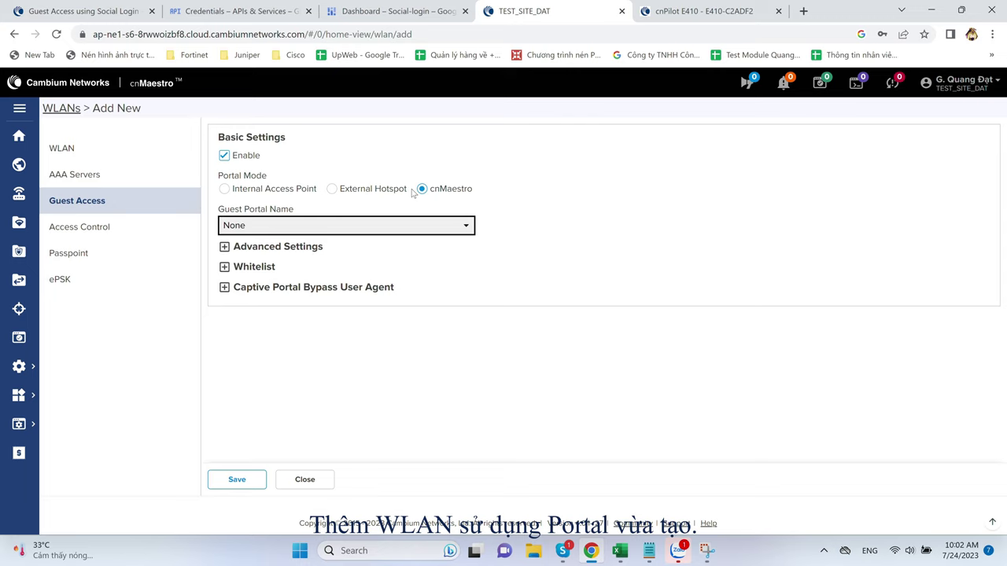
{"action": "left_click", "coordinate": [338, 229]}
{"action": "left_click", "coordinate": [293, 267]}
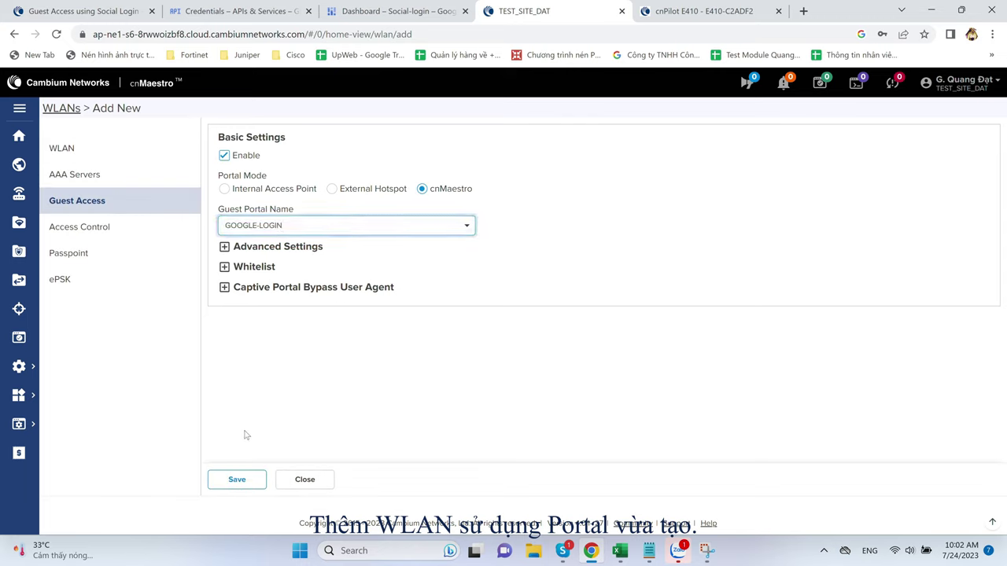
{"action": "left_click", "coordinate": [237, 479]}
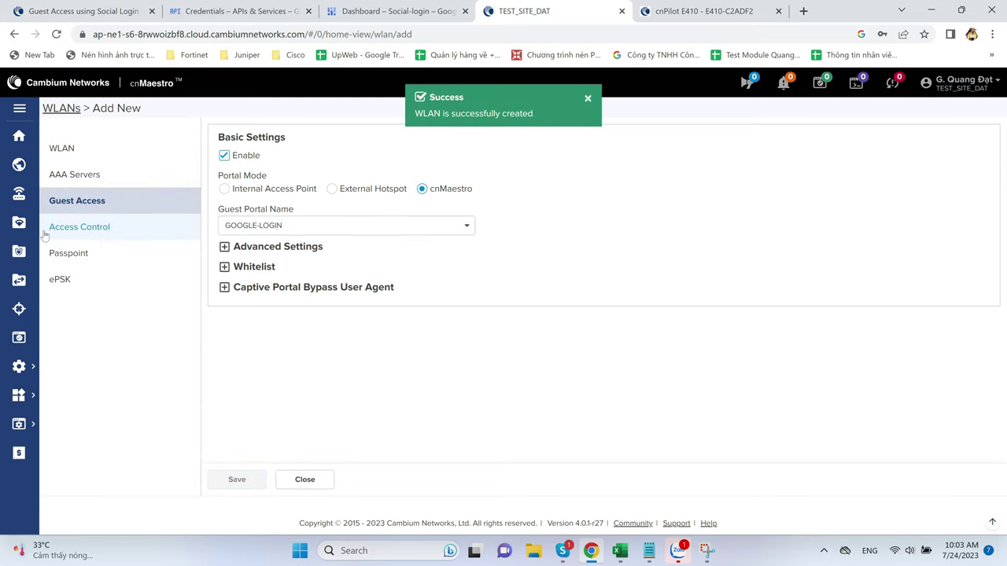
Remove the existing Default Enterprise WLAN from the basic configuration of the Default Enterprise AP group
{"action": "left_click", "coordinate": [19, 223]}
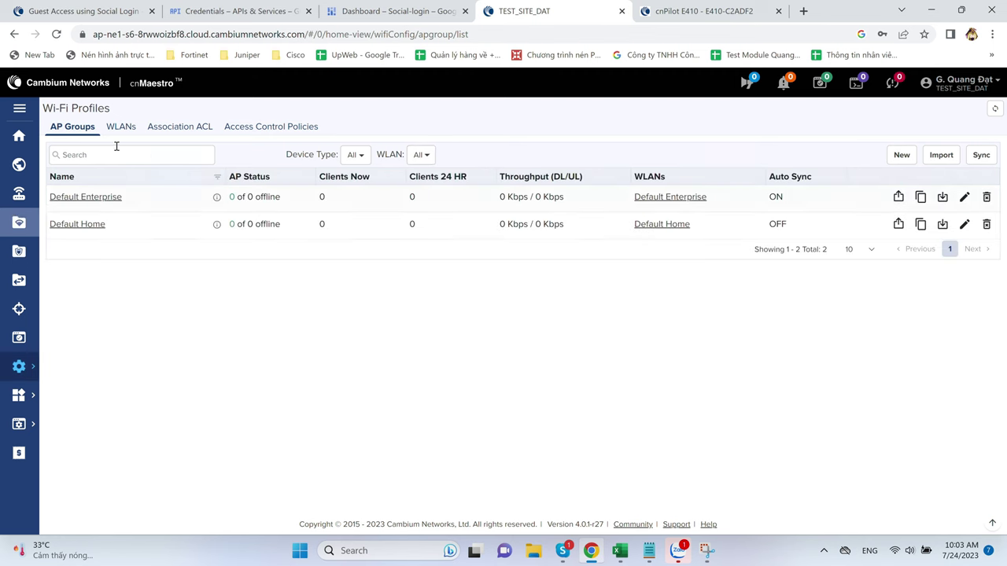
{"action": "left_click", "coordinate": [101, 197]}
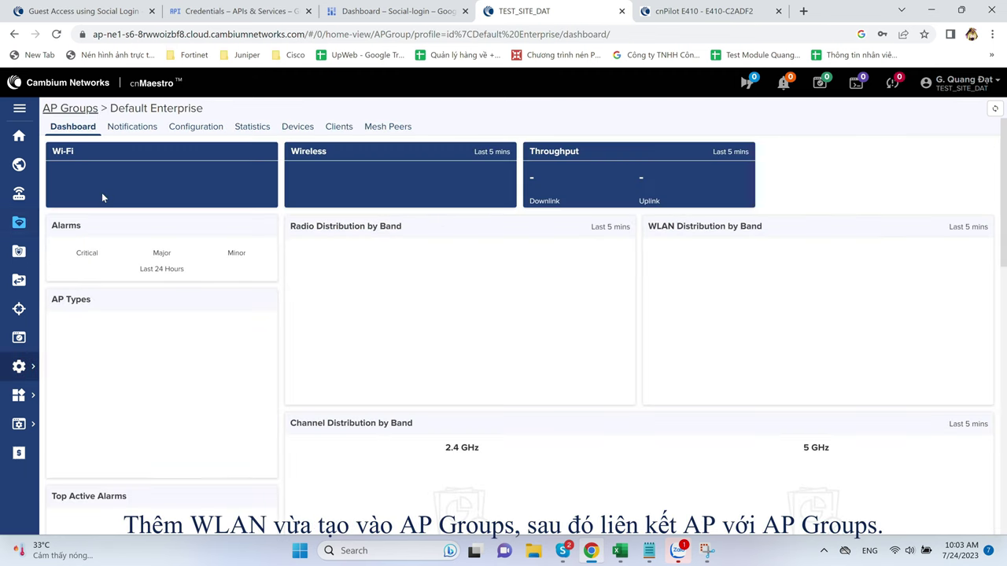
{"action": "left_click", "coordinate": [195, 128]}
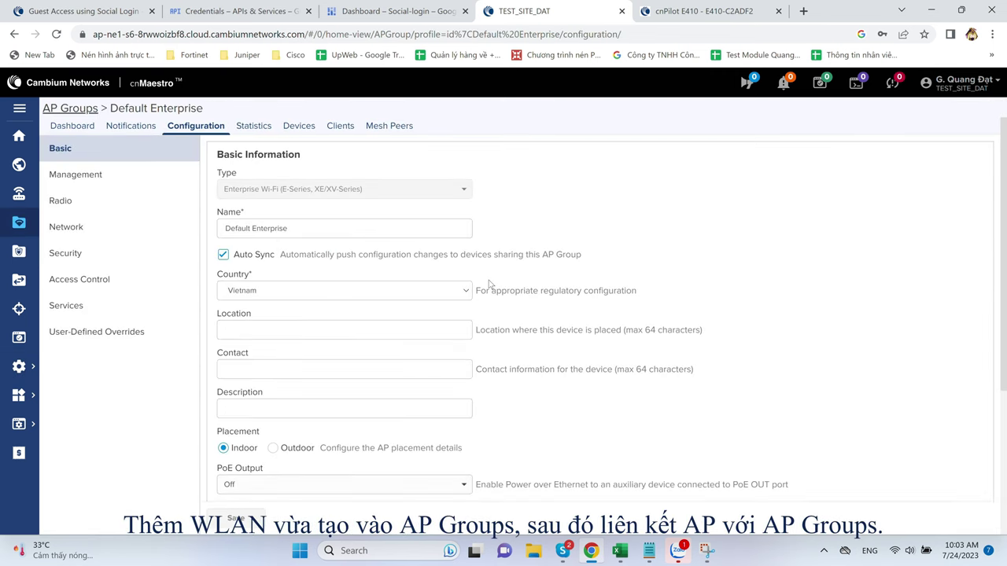
{"action": "scroll", "coordinate": [489, 285], "scroll_direction": "down", "scroll_amount": 3}
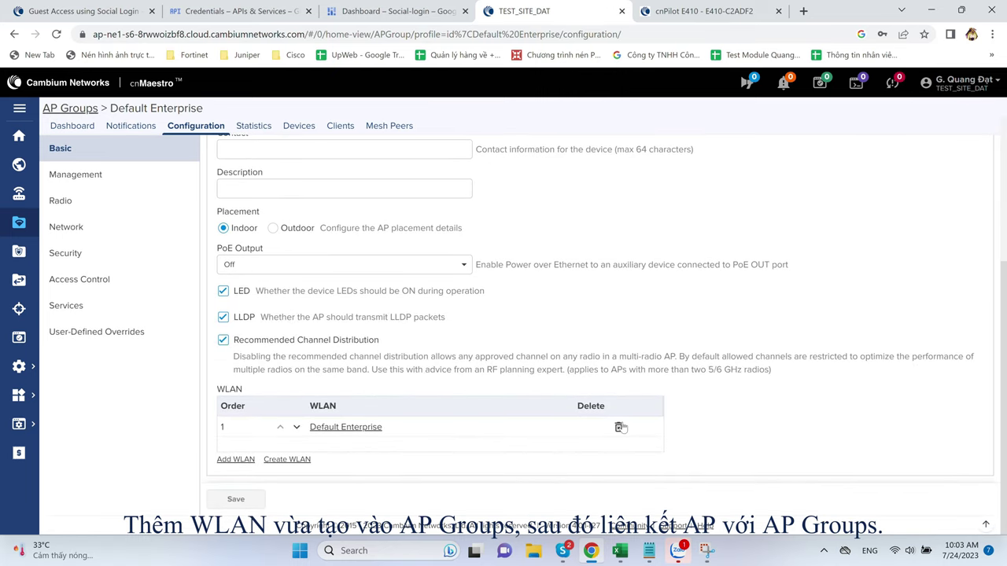
{"action": "left_click", "coordinate": [621, 427]}
Add the GOOGLE-LOGIN WLAN to the Default Enterprise AP group and save the group
{"action": "scroll", "coordinate": [301, 455], "scroll_direction": "down", "scroll_amount": 1}
{"action": "left_click", "coordinate": [235, 459]}
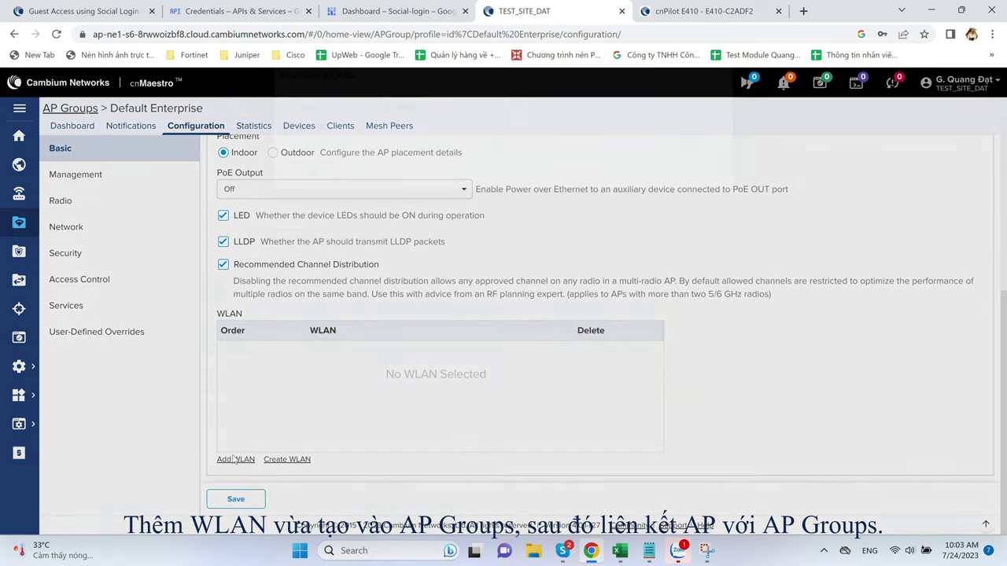
{"action": "left_click", "coordinate": [310, 240]}
{"action": "left_click", "coordinate": [236, 499]}
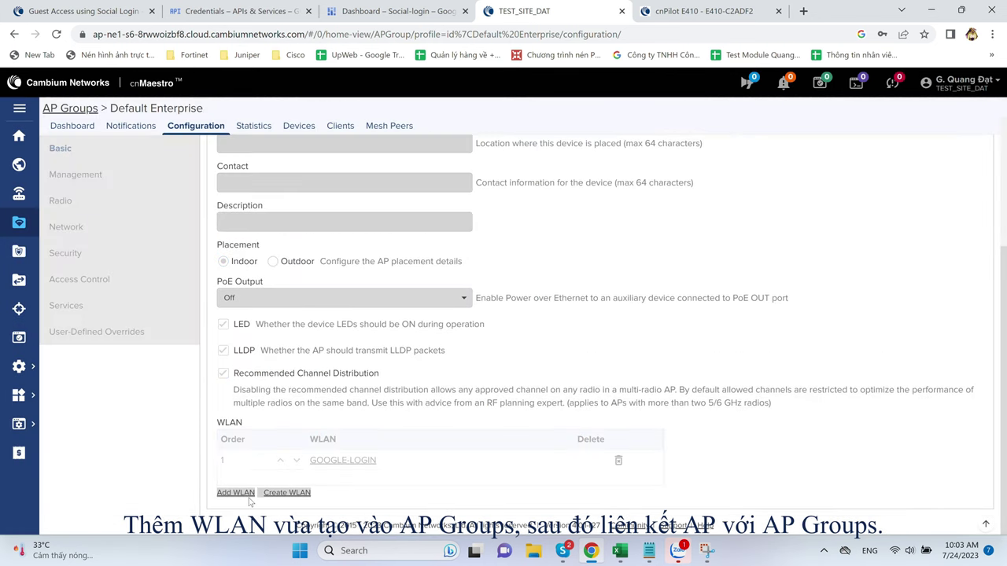
{"action": "scroll", "coordinate": [251, 314], "scroll_direction": "up", "scroll_amount": 2}
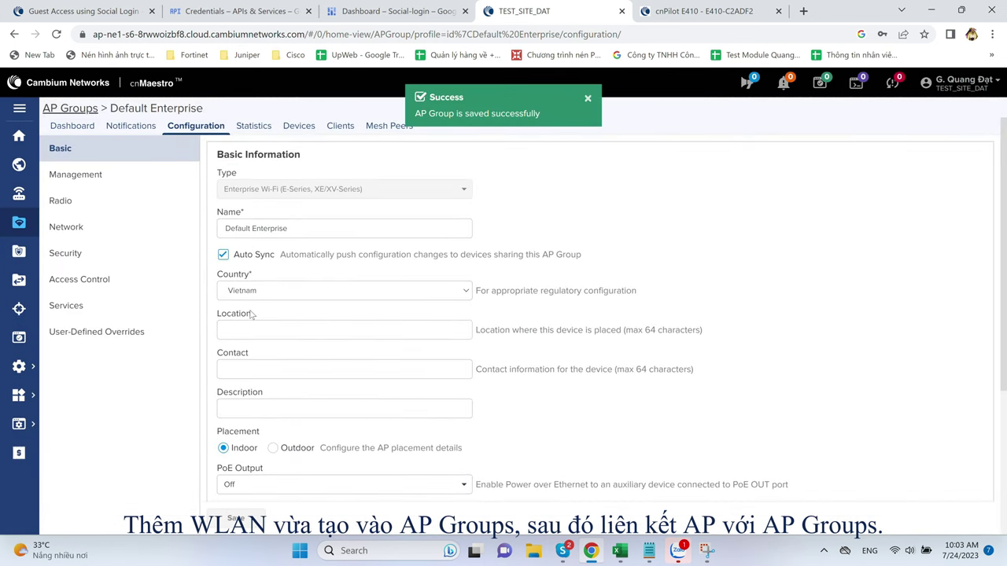
Assign the E410-C2ADF2 access point to the Default Enterprise AP group, apply the configuration, and return to the device list
{"action": "left_click", "coordinate": [20, 197]}
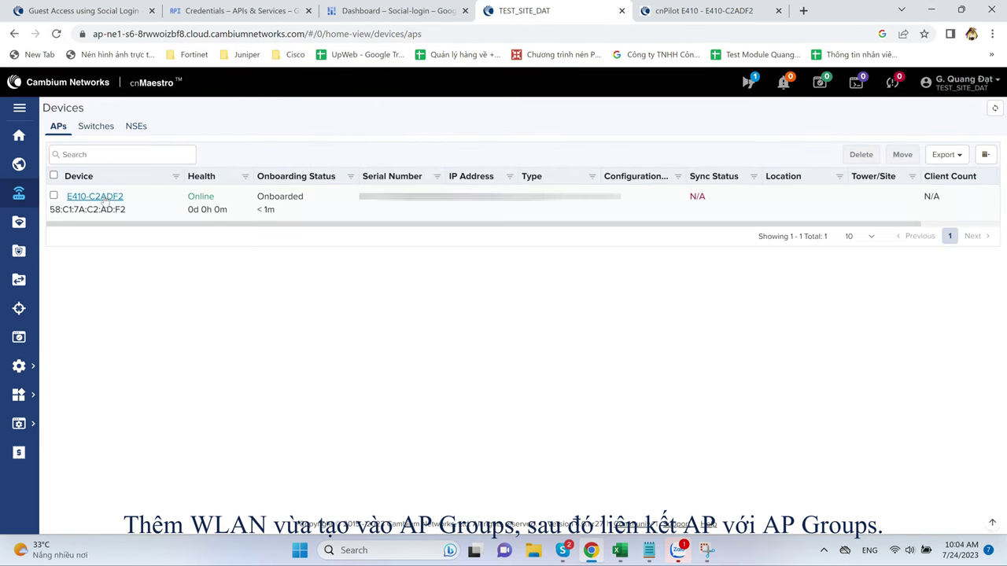
{"action": "left_click", "coordinate": [98, 197]}
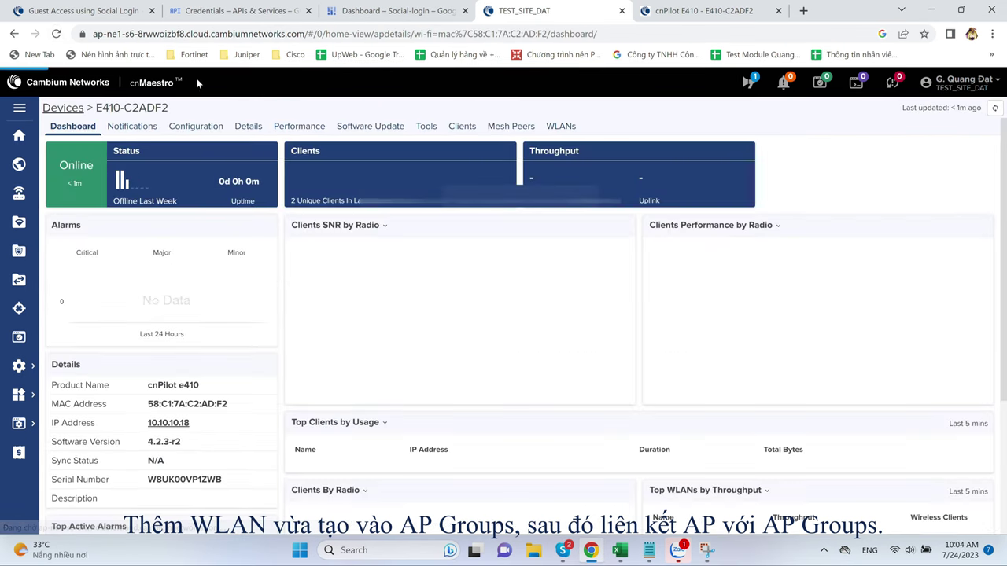
{"action": "left_click", "coordinate": [197, 127]}
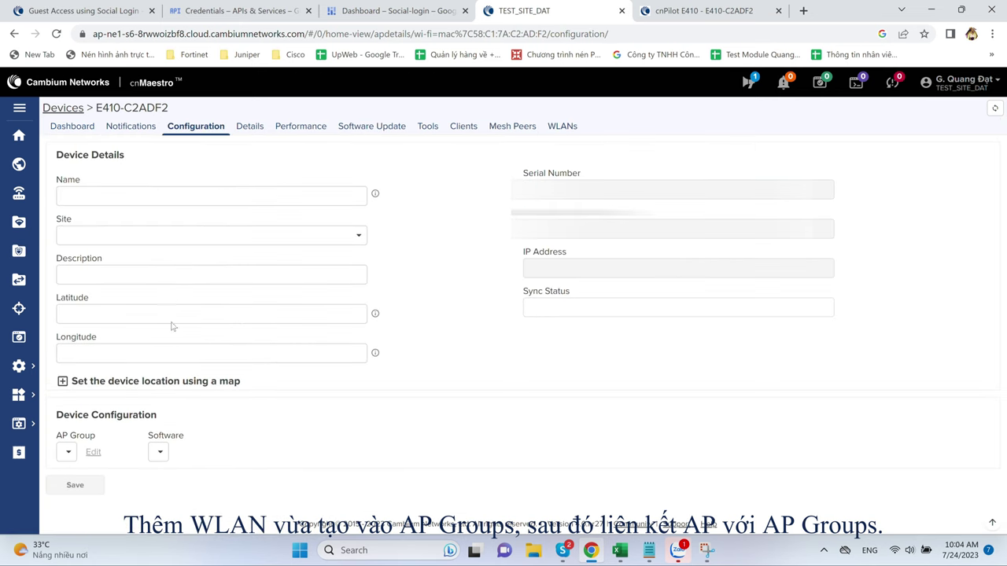
{"action": "left_click", "coordinate": [88, 456]}
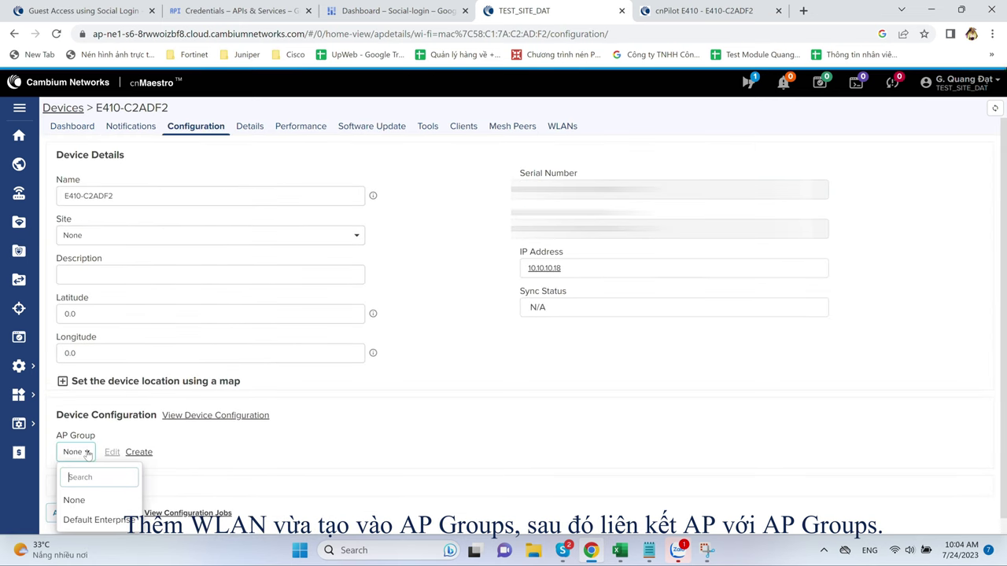
{"action": "left_click", "coordinate": [86, 519]}
{"action": "scroll", "coordinate": [508, 367], "scroll_direction": "down", "scroll_amount": 7}
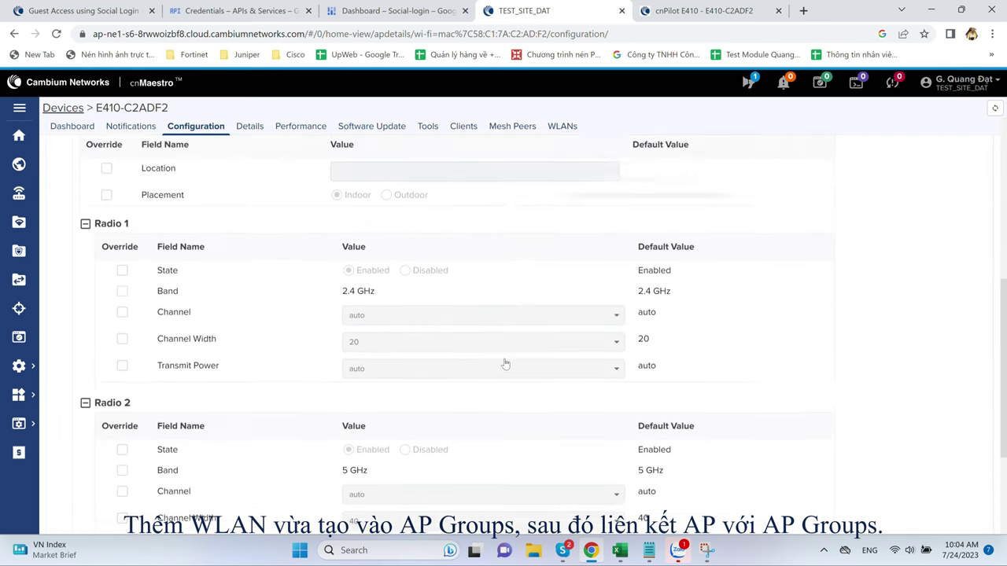
{"action": "left_click", "coordinate": [101, 497]}
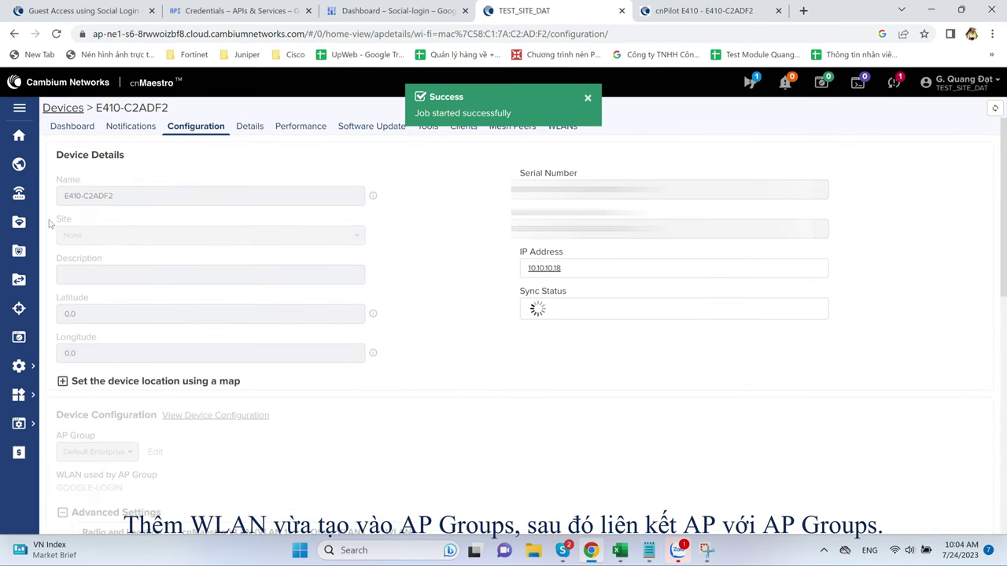
{"action": "left_click", "coordinate": [25, 195]}
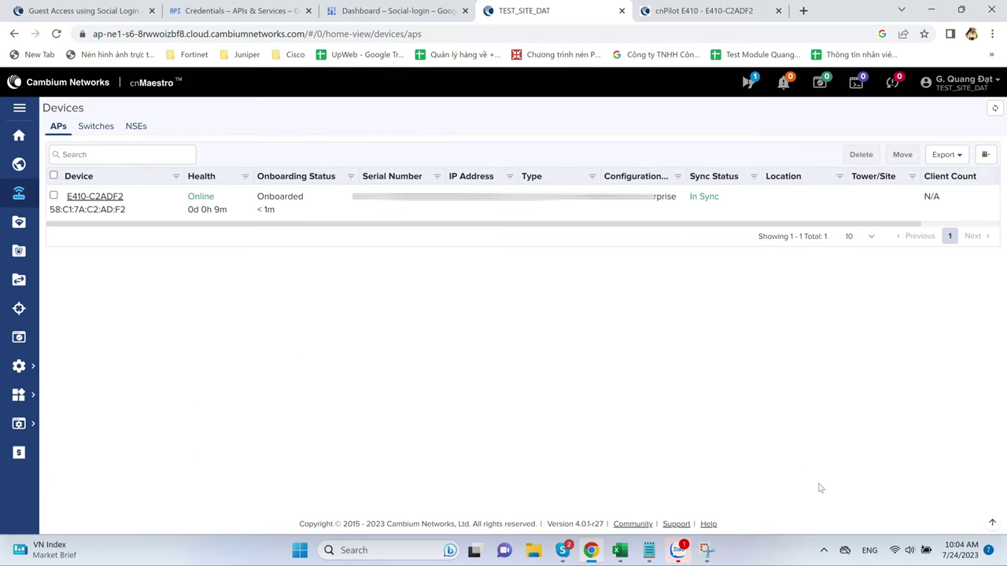
Check the computer's available Wi-Fi networks for GOOGLE-LOGIN, switching Wi-Fi off and on to refresh the list
{"action": "left_click", "coordinate": [895, 551]}
{"action": "left_click", "coordinate": [835, 236]}
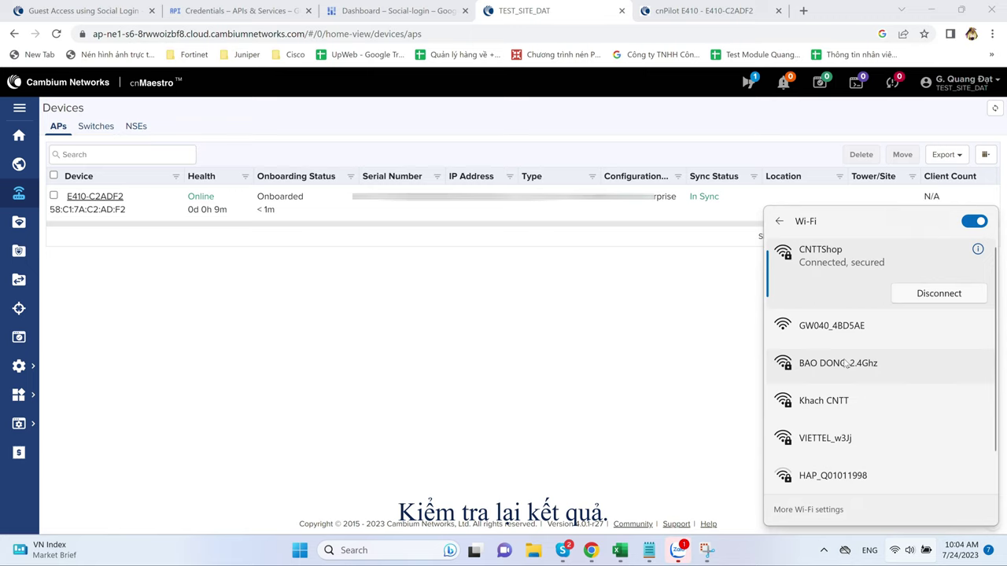
{"action": "scroll", "coordinate": [845, 363], "scroll_direction": "down", "scroll_amount": 1}
{"action": "left_click", "coordinate": [693, 368]}
{"action": "left_click", "coordinate": [893, 554]}
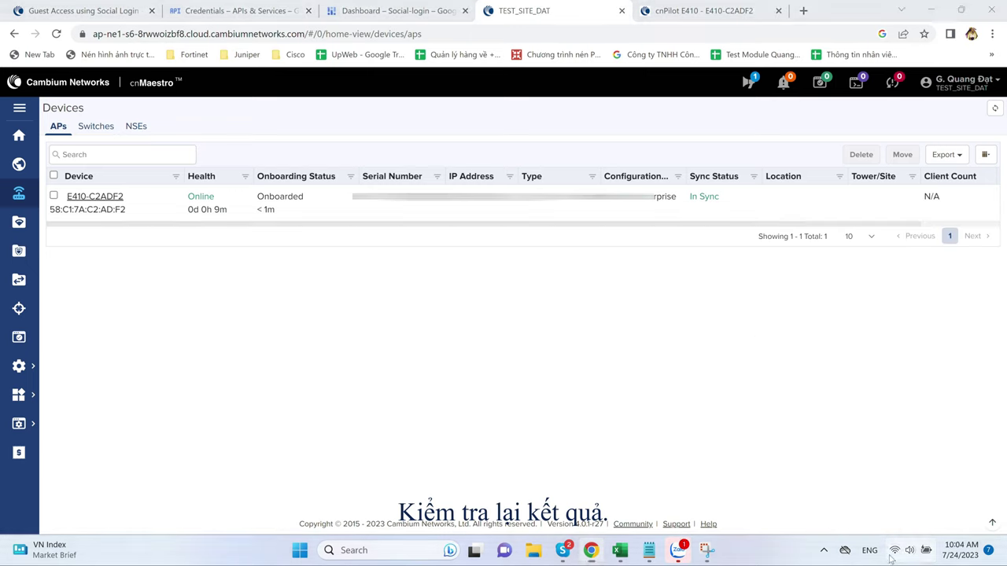
{"action": "left_click", "coordinate": [826, 238]}
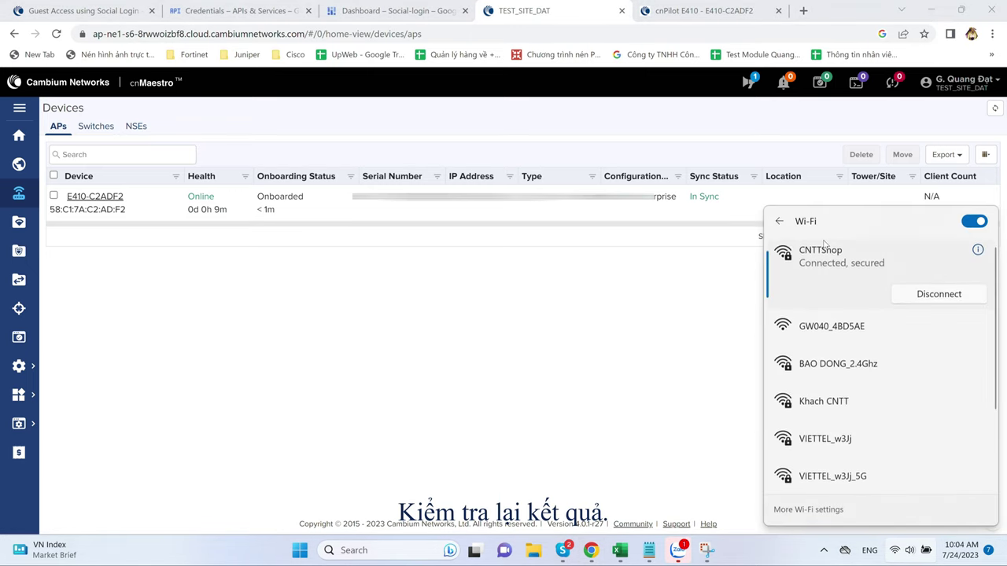
{"action": "scroll", "coordinate": [852, 341], "scroll_direction": "down", "scroll_amount": 3}
{"action": "left_click", "coordinate": [677, 354]}
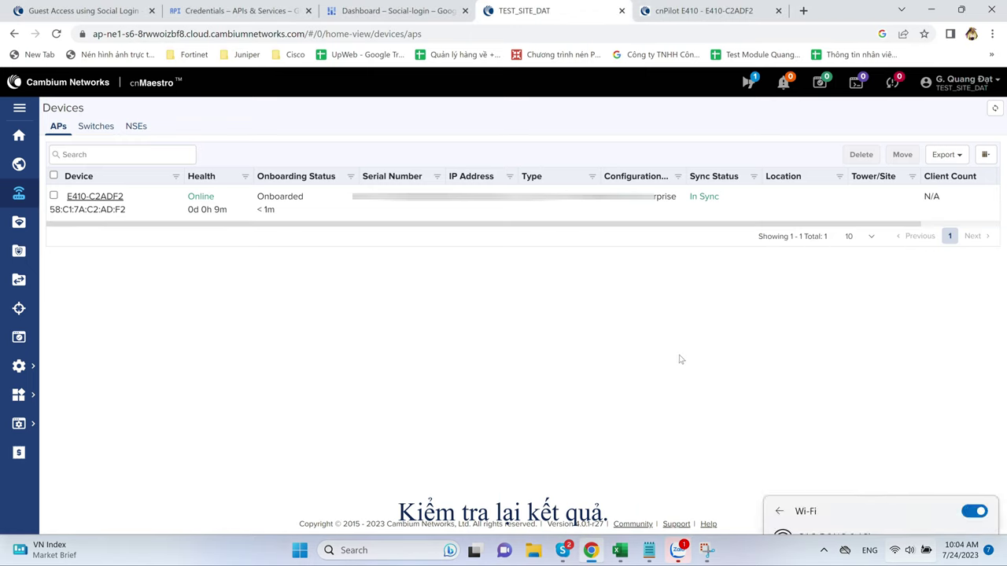
{"action": "left_click", "coordinate": [895, 553]}
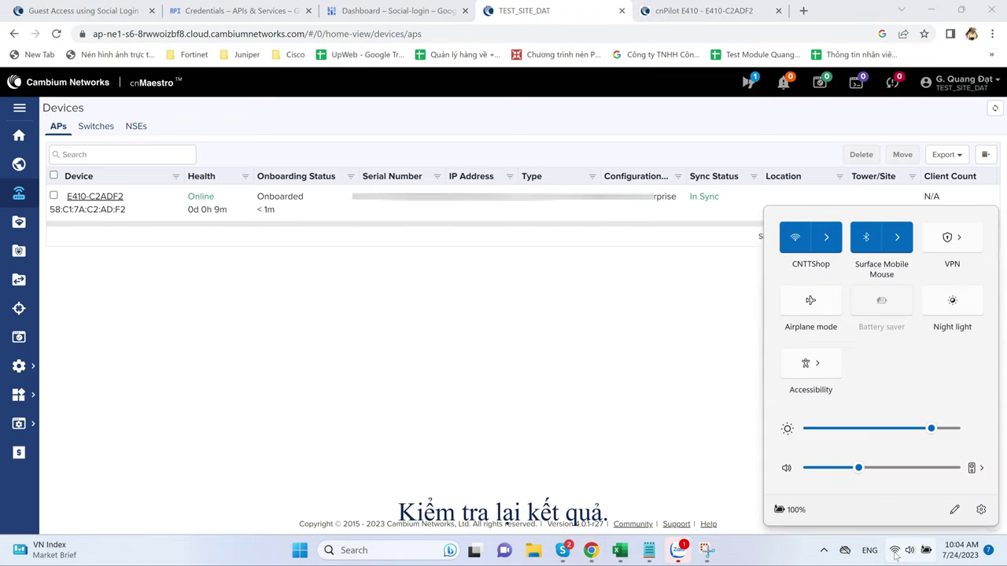
{"action": "left_click", "coordinate": [832, 237]}
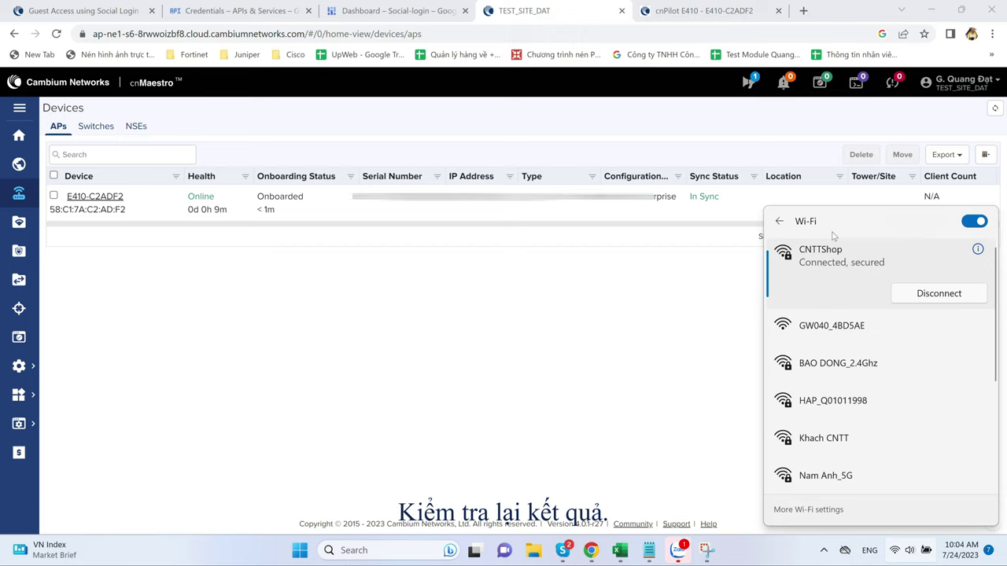
{"action": "left_click", "coordinate": [337, 330]}
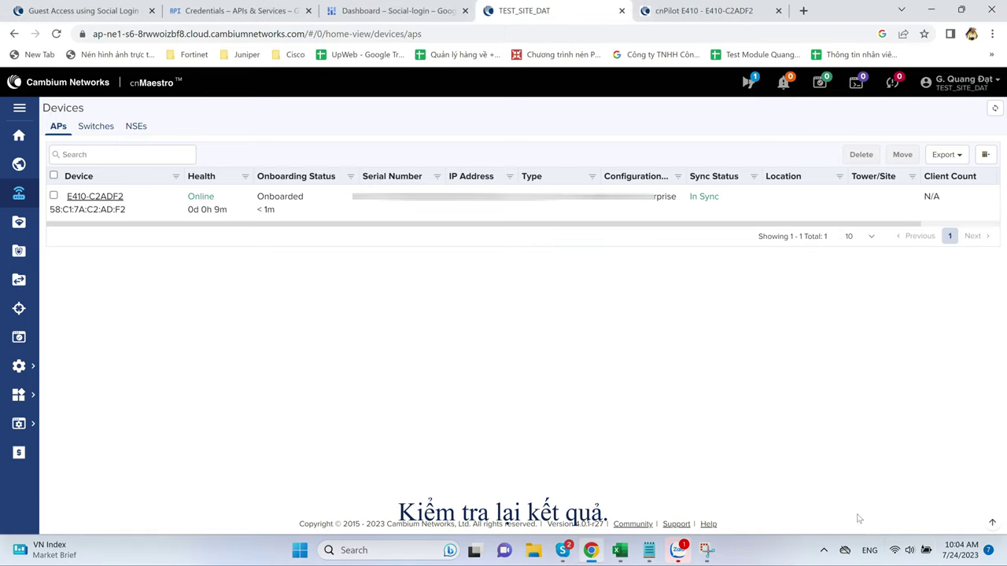
{"action": "left_click", "coordinate": [896, 553]}
{"action": "left_click", "coordinate": [834, 235]}
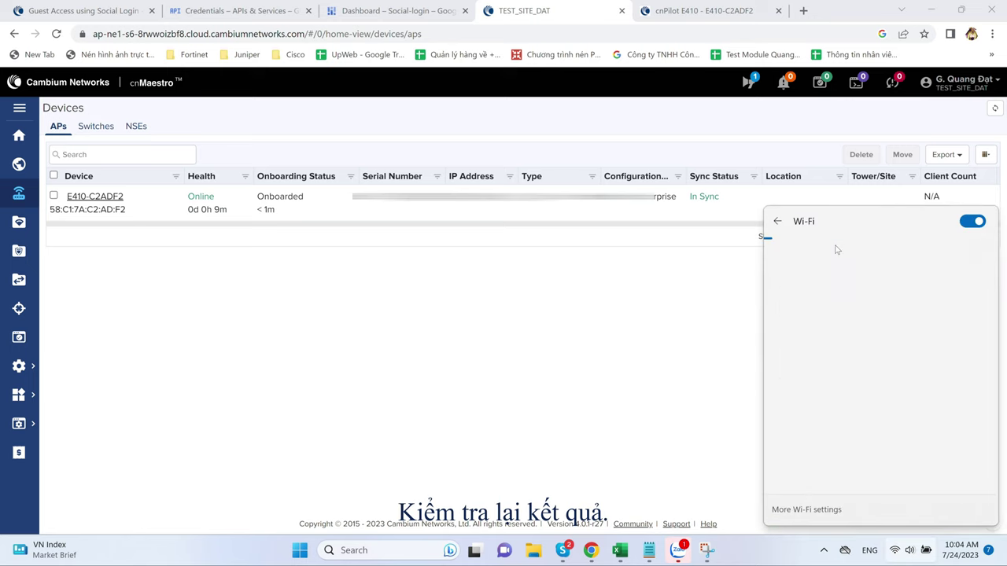
{"action": "scroll", "coordinate": [839, 382], "scroll_direction": "down", "scroll_amount": 3}
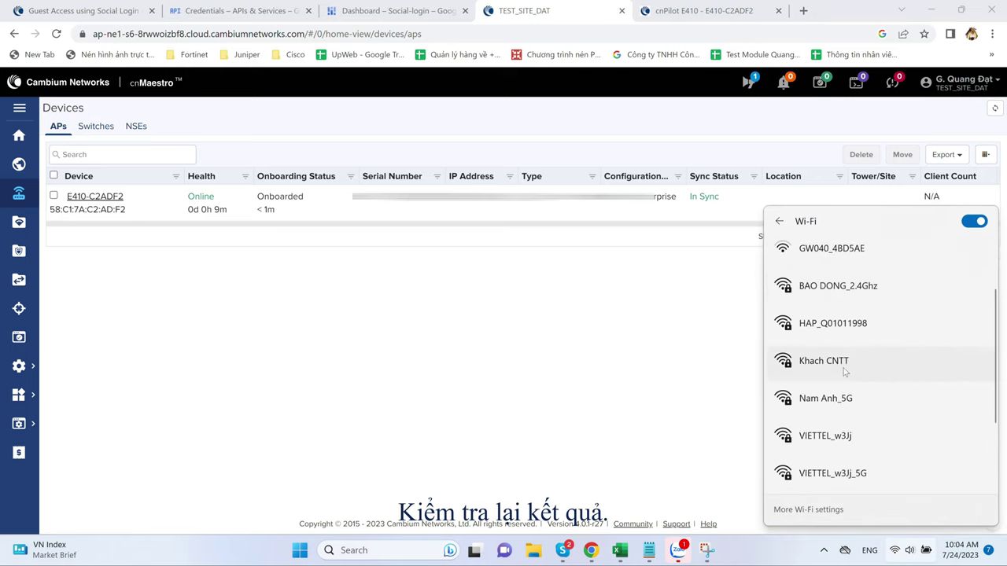
{"action": "scroll", "coordinate": [836, 358], "scroll_direction": "up", "scroll_amount": 3}
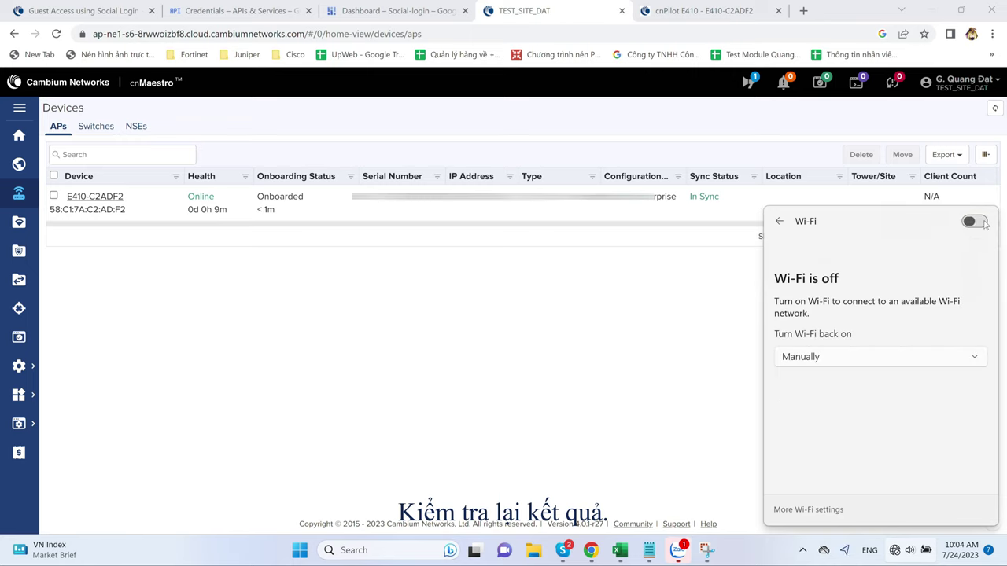
{"action": "left_click", "coordinate": [983, 224]}
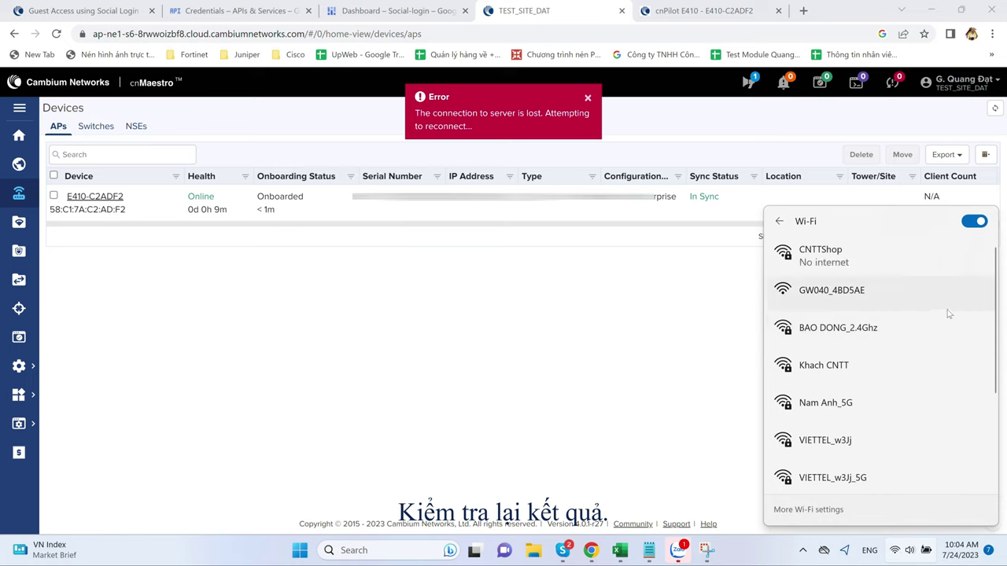
Connect the computer to the open GOOGLE-LOGIN network and sign in on its guest portal with a Google account
{"action": "scroll", "coordinate": [892, 371], "scroll_direction": "down", "scroll_amount": 1}
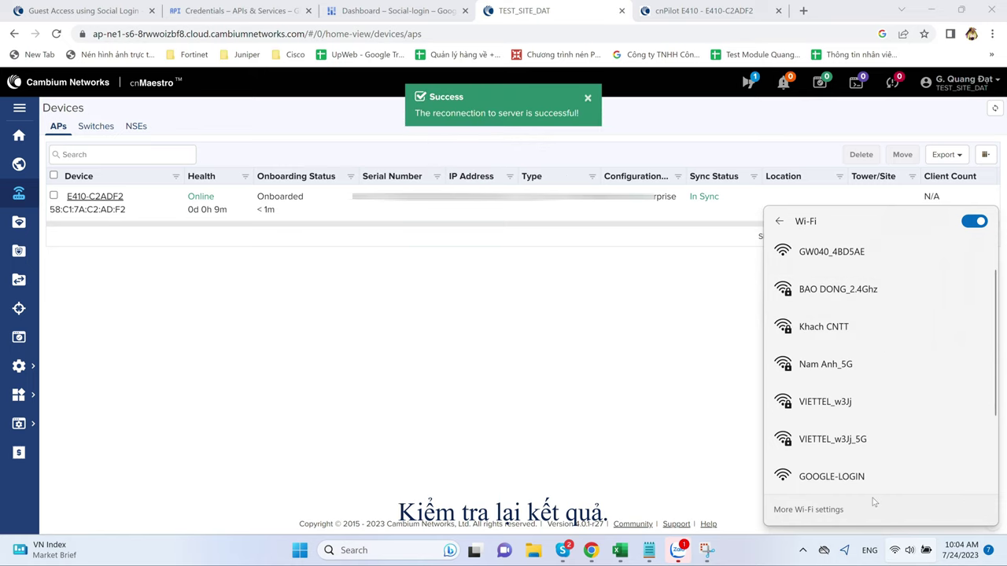
{"action": "left_click", "coordinate": [851, 481]}
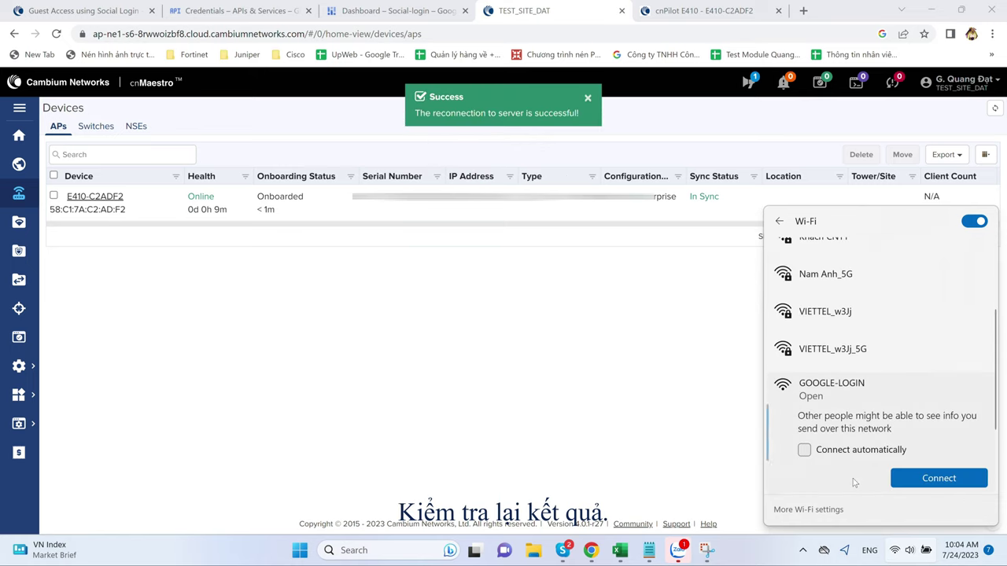
{"action": "left_click", "coordinate": [922, 476]}
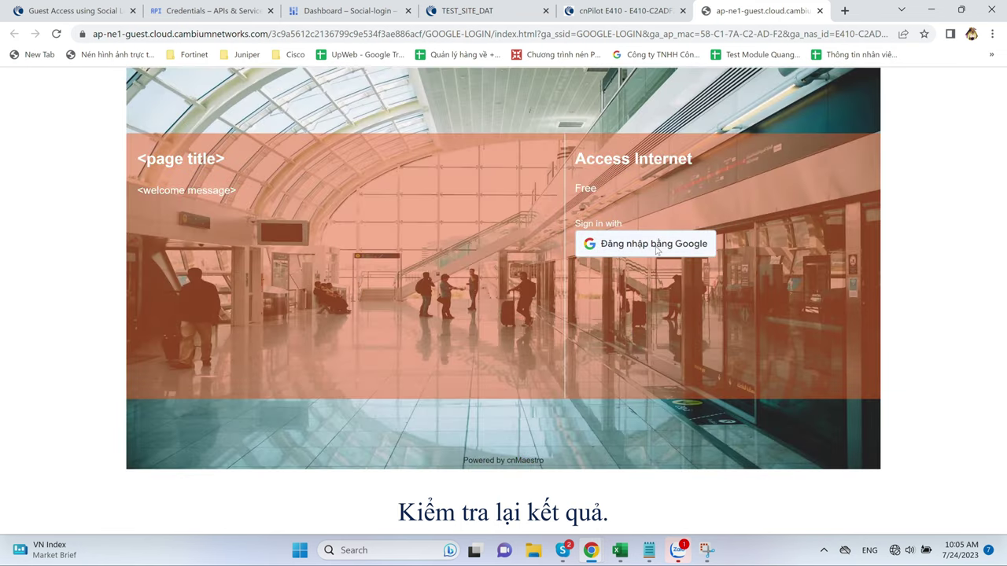
{"action": "left_click", "coordinate": [657, 245]}
{"action": "left_click", "coordinate": [629, 266]}
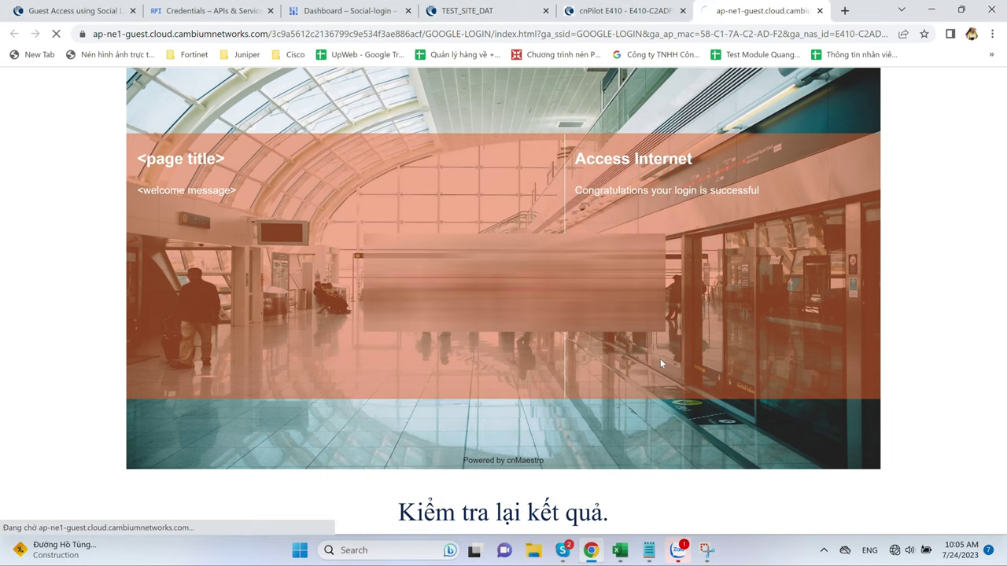
Test internet access by opening dantri.com.vn and youtube.com in separate new browser tabs
{"action": "left_click", "coordinate": [845, 11]}
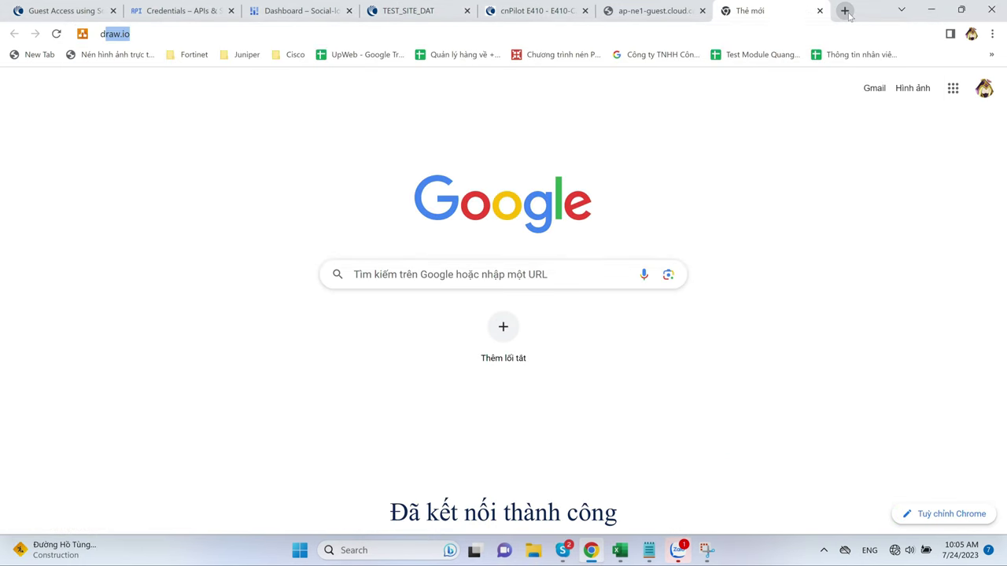
{"action": "type", "text": "dantri"}
{"action": "key", "text": "Return"}
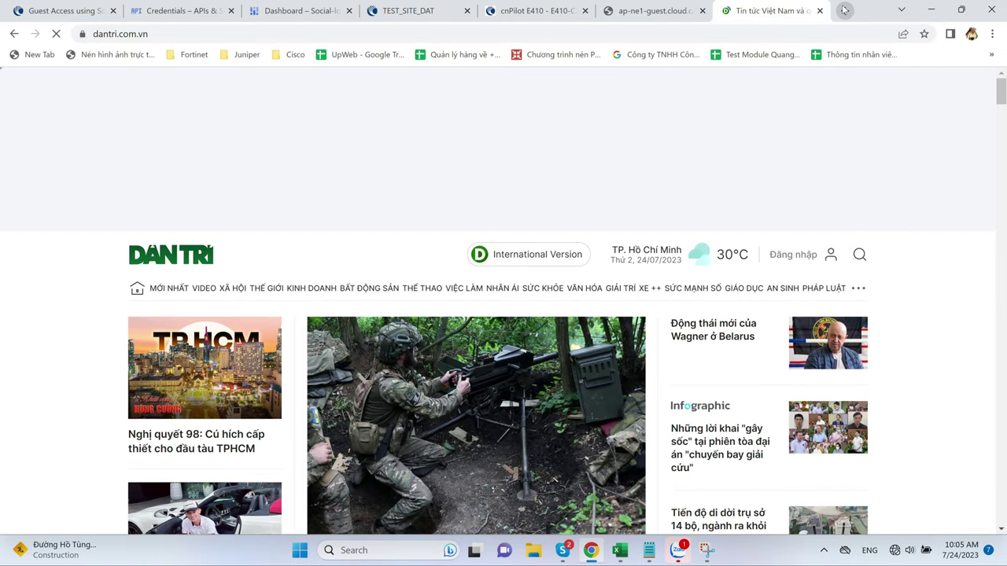
{"action": "left_click", "coordinate": [845, 11]}
{"action": "type", "text": "you"}
{"action": "key", "text": "Return"}
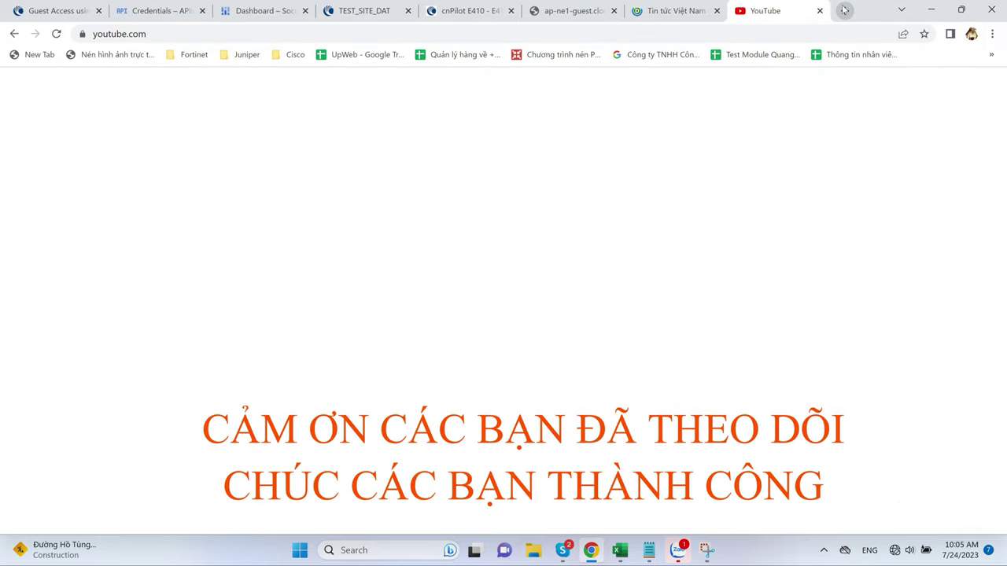